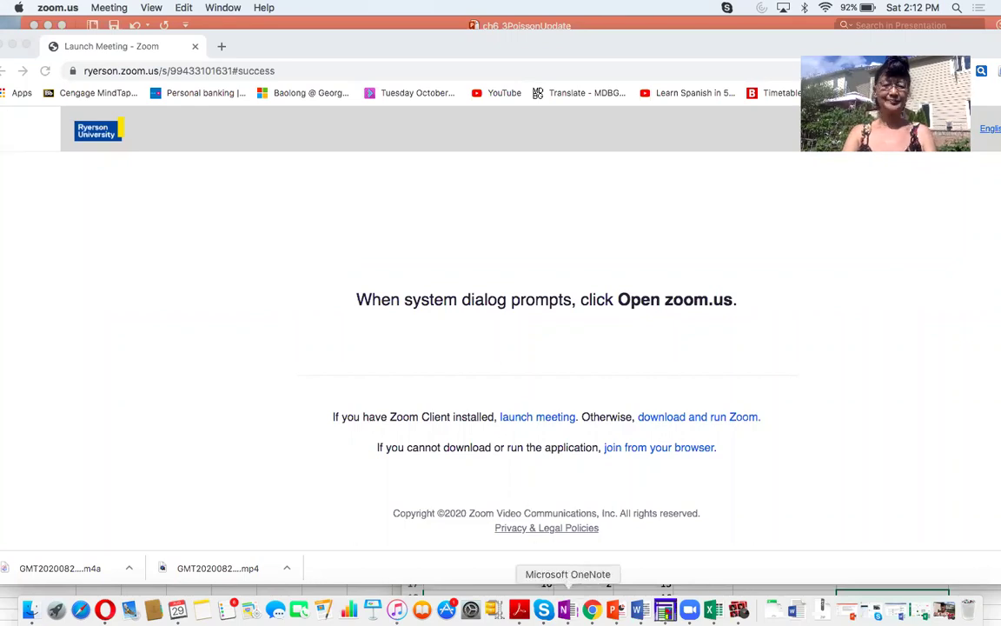
Step: Switch to OneNote and bring the Review Binomial Probability Distribution slide at the start of the page into view
click(566, 609)
scroll(392, 358, up, 5)
scroll(391, 358, up, 15)
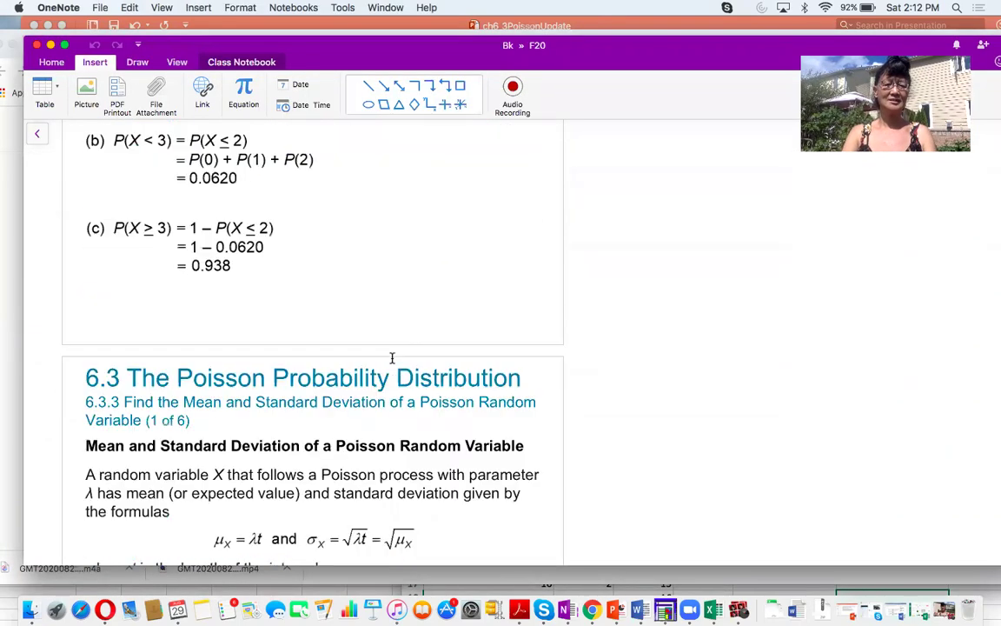
scroll(383, 342, down, 5)
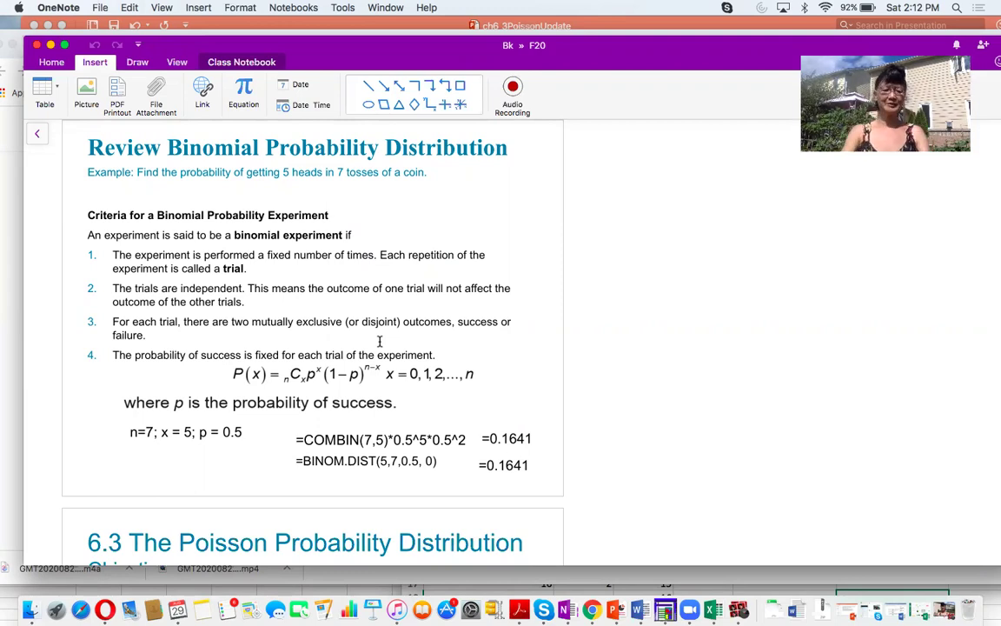
scroll(380, 342, down, 2)
scroll(380, 341, up, 5)
scroll(380, 341, down, 8)
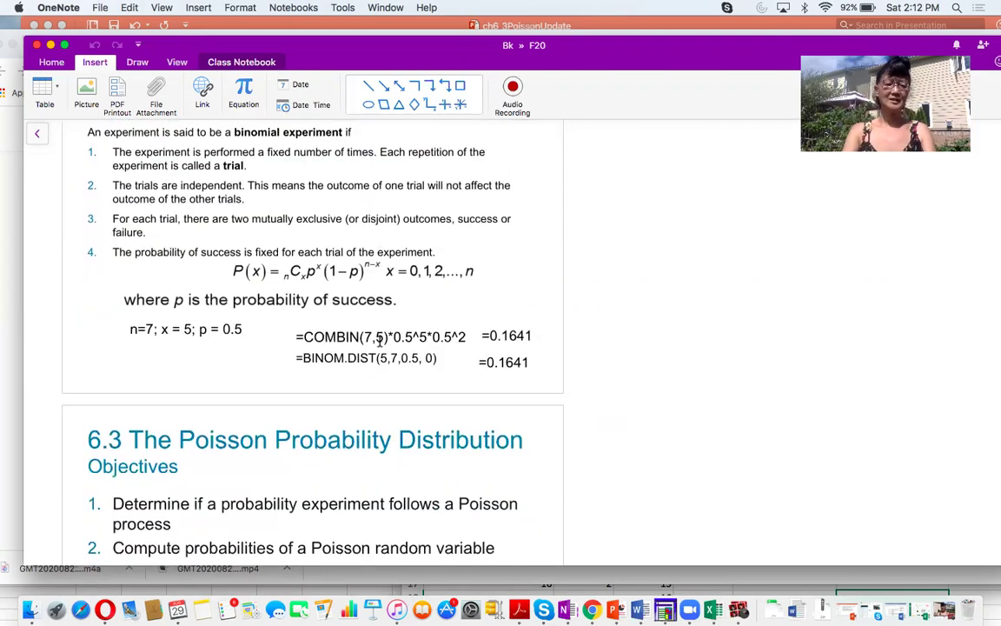
scroll(380, 342, up, 5)
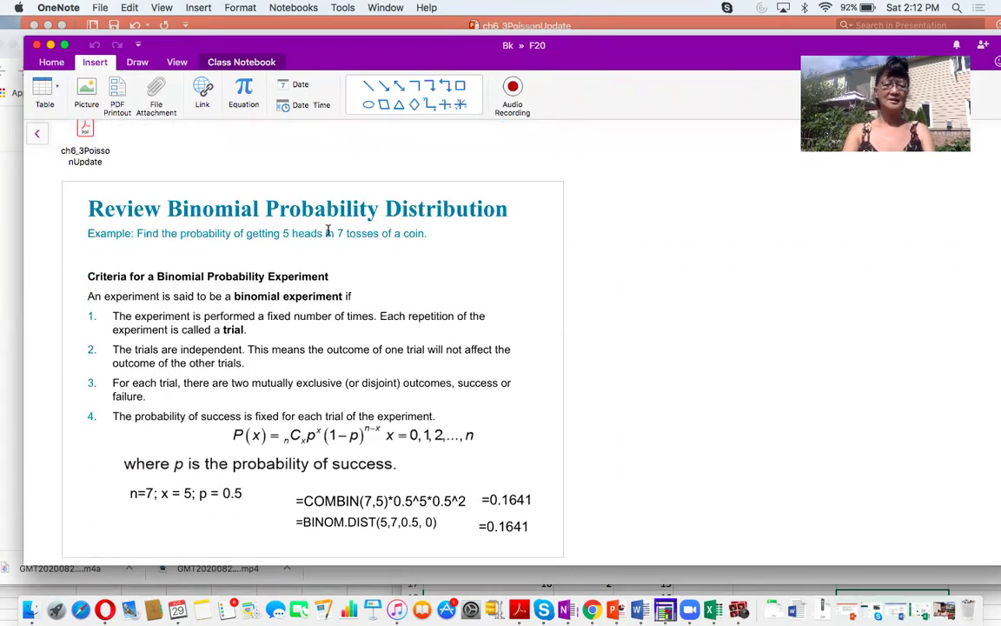
Step: Underline the example question about 5 heads in 7 coin tosses with a red 0.5 mm pen
click(137, 61)
click(339, 94)
click(532, 91)
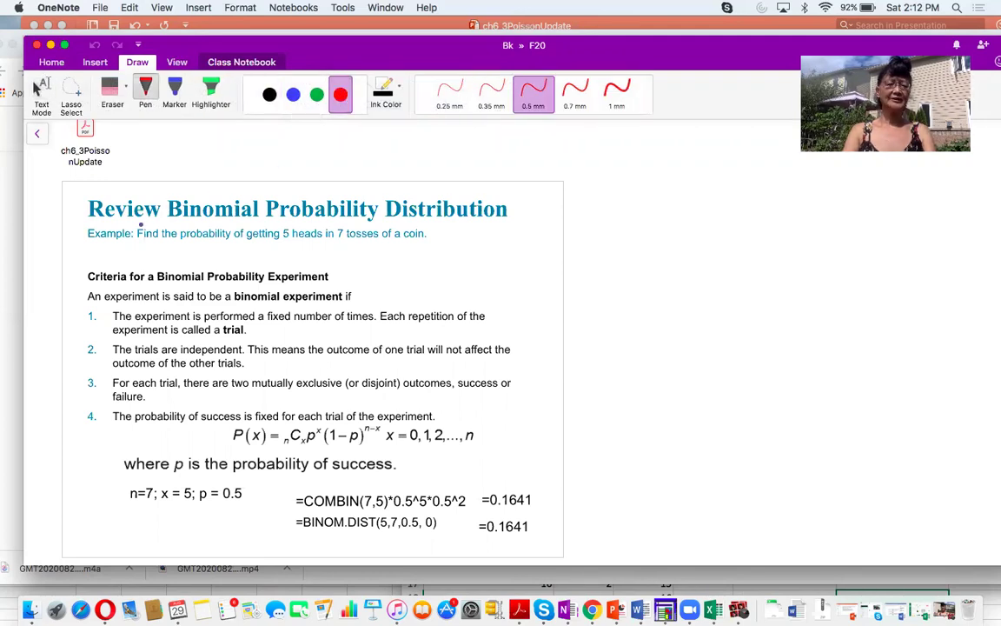
drag(138, 241, 423, 244)
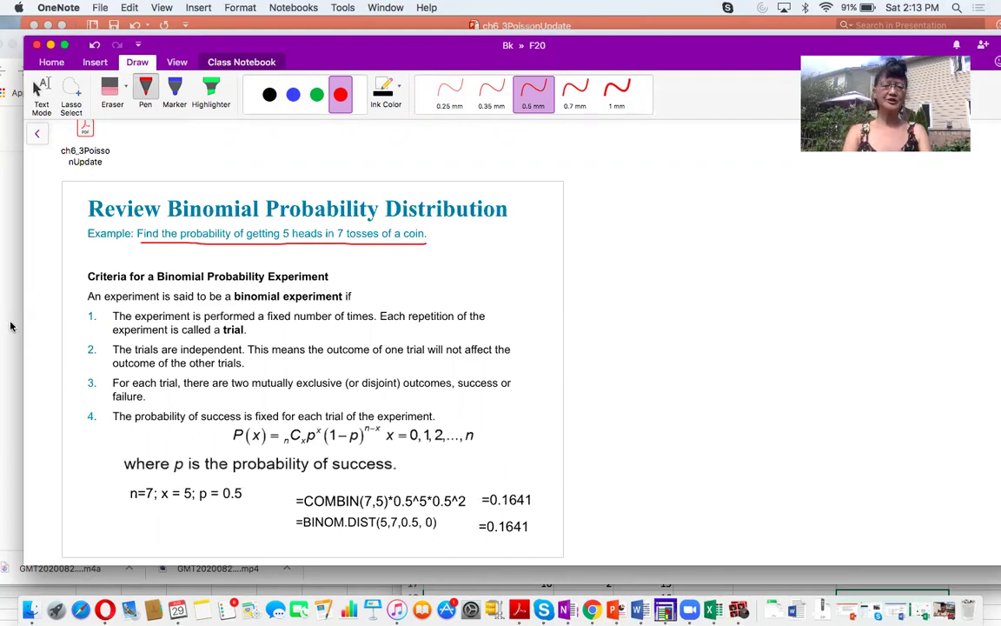
Step: Underline "Criteria", number 1 and "fixed number of times" in red, and handwrite 7 beneath that phrase
drag(88, 282, 126, 283)
drag(88, 321, 102, 321)
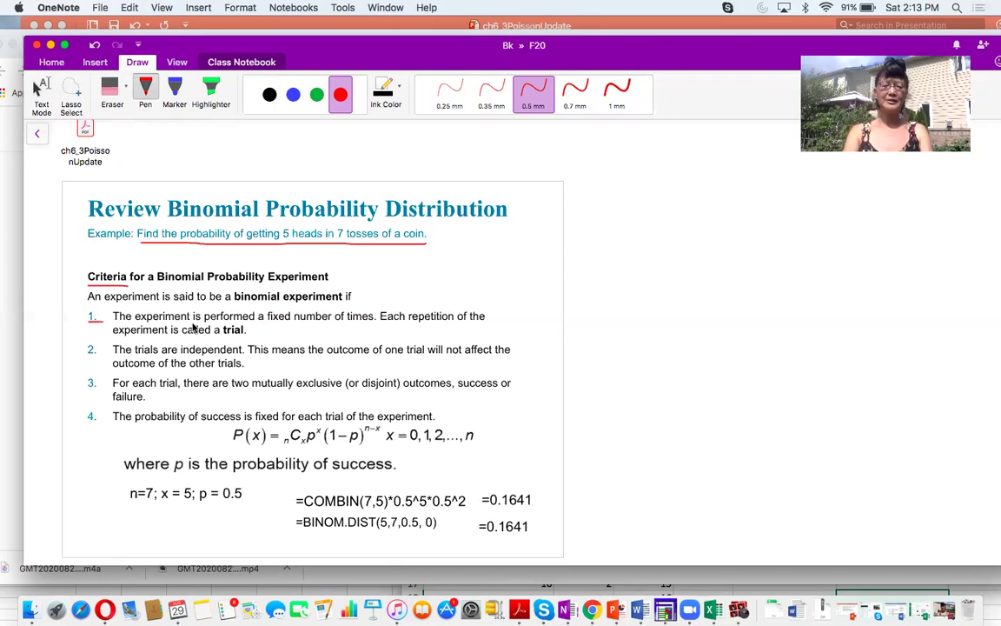
drag(267, 321, 373, 321)
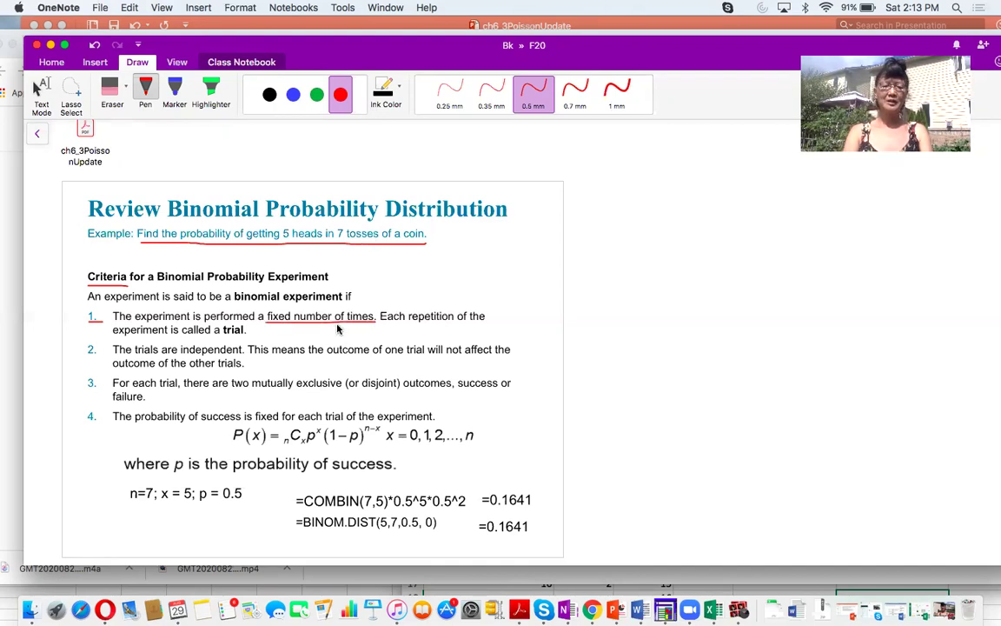
drag(347, 326, 337, 347)
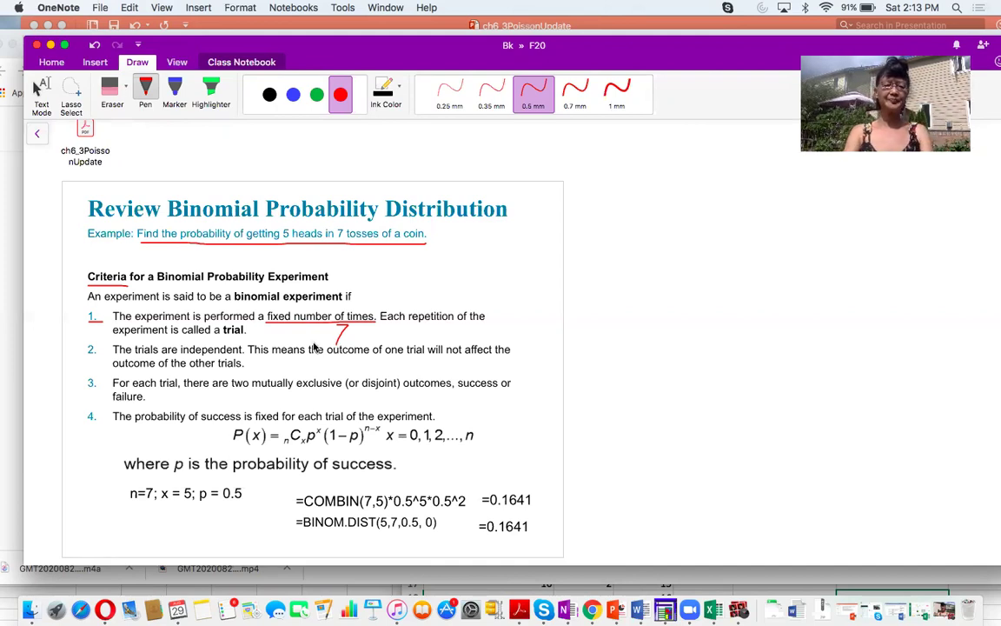
Step: Underline criterion numbers 2, 3 and 4 in red, plus the phrases "independent" and "two mutually exclusive (or disjoint) outcomes"
drag(85, 356, 95, 356)
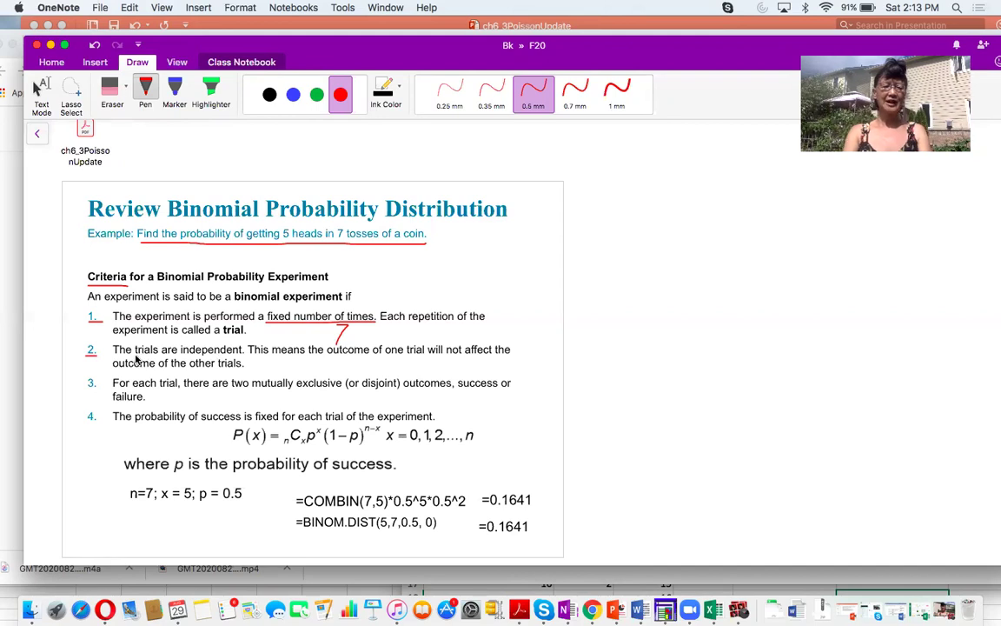
drag(179, 356, 246, 357)
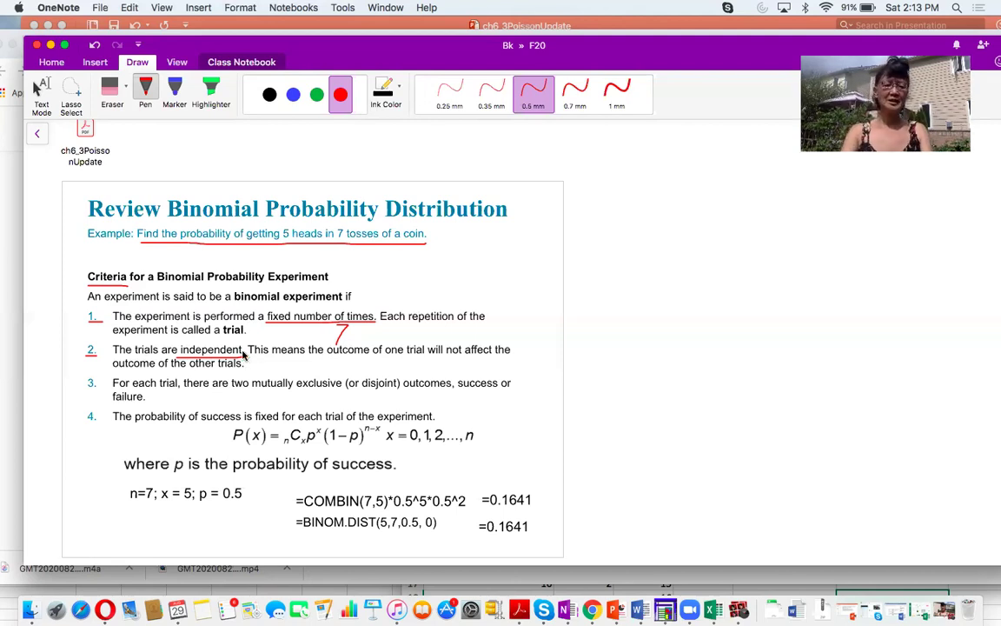
drag(87, 386, 95, 388)
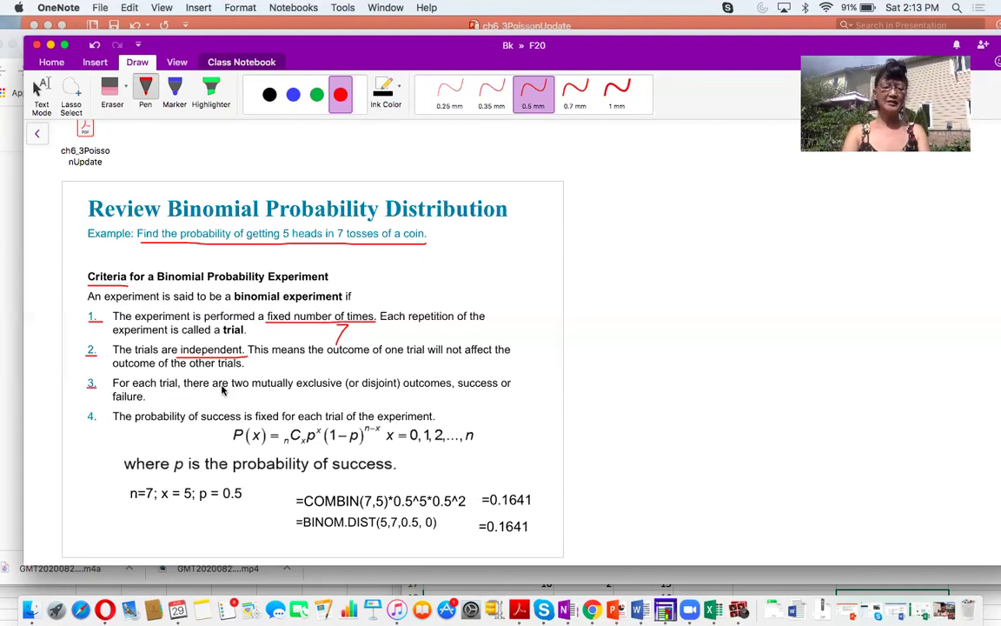
drag(231, 389, 453, 394)
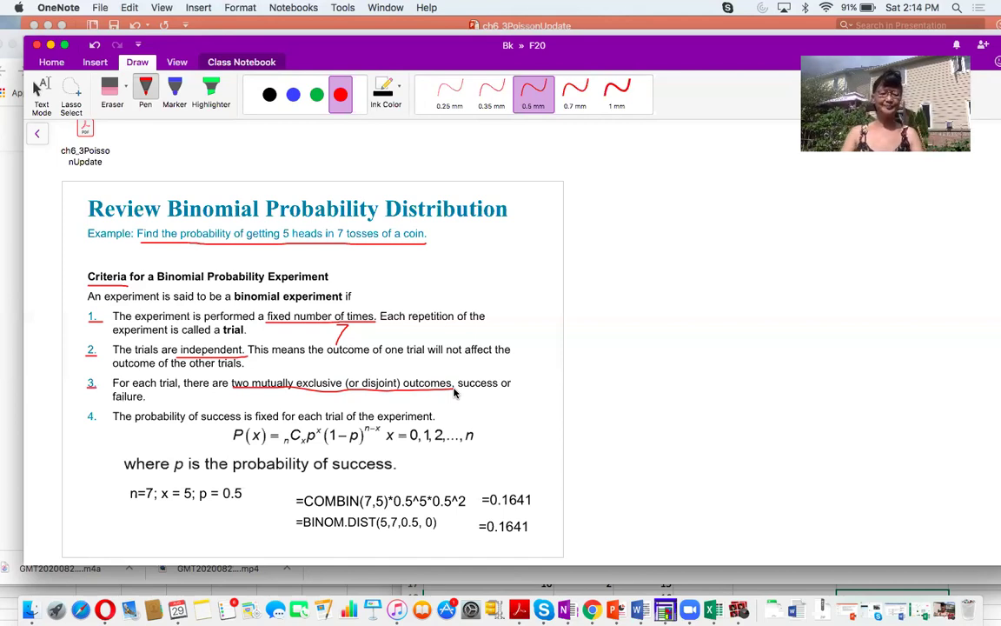
drag(88, 426, 98, 425)
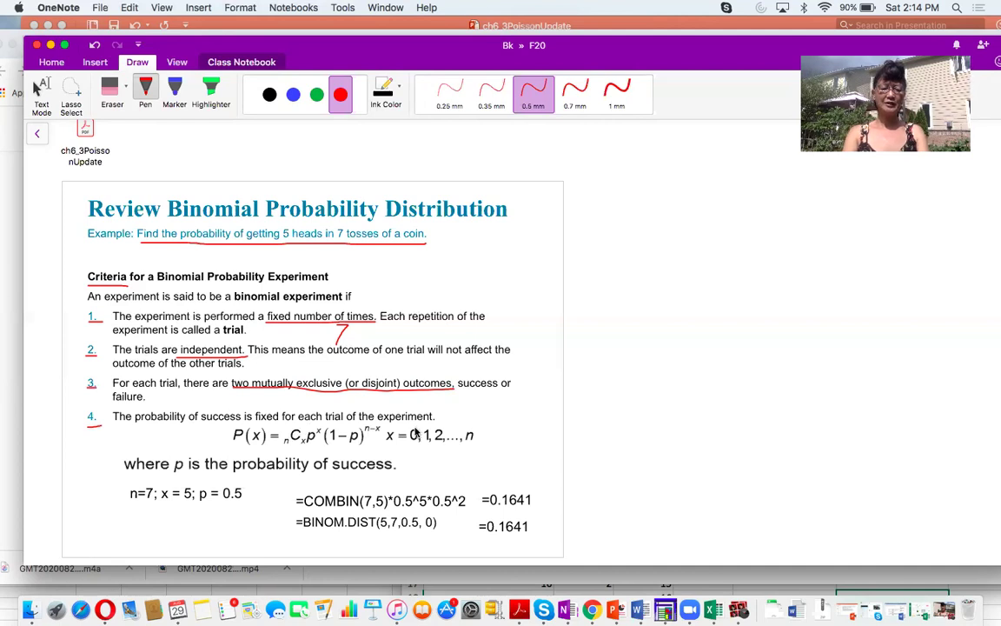
Step: Underline the P(x) formula in red and box "probability", "5 heads" and "7 tosses" in the example question
drag(233, 449, 379, 452)
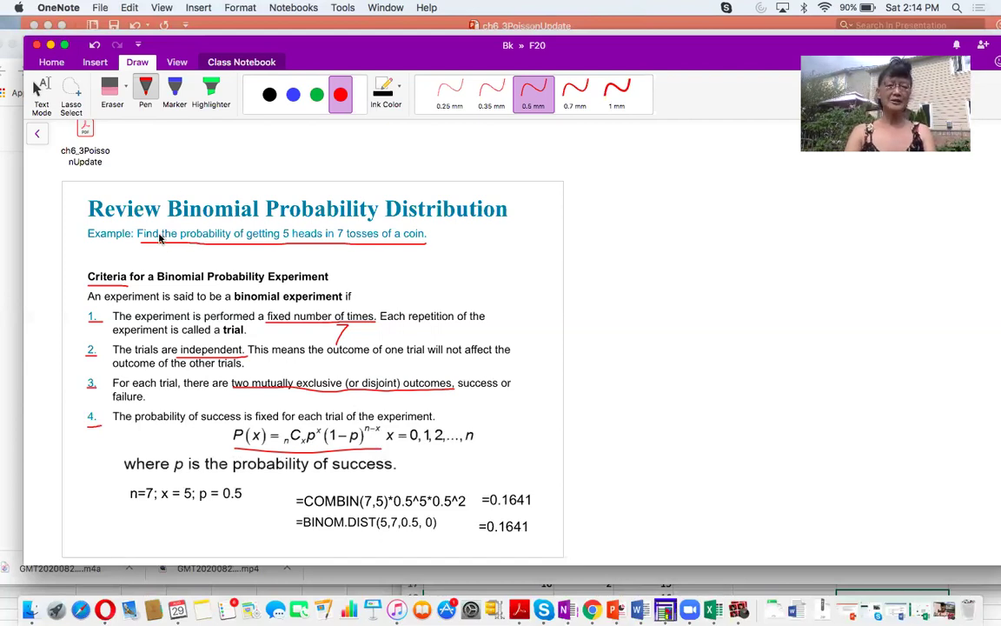
mouse_move(178, 243)
mouse_down()
mouse_move(178, 209)
mouse_move(228, 219)
mouse_move(230, 244)
mouse_move(280, 235)
mouse_move(279, 221)
mouse_move(325, 224)
mouse_move(322, 245)
mouse_move(340, 221)
mouse_up()
mouse_move(340, 221)
mouse_down()
mouse_move(379, 220)
mouse_move(381, 244)
mouse_up()
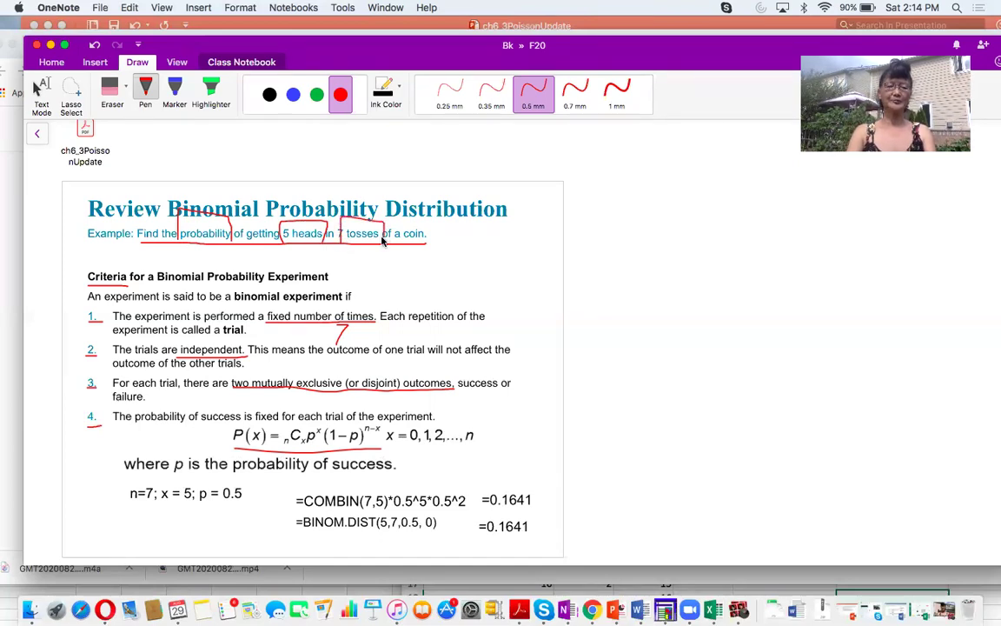
Step: In green ink, label "5 heads" as x and "7 tosses" as n, then underline "coin" and write p = 0.5
click(293, 96)
click(316, 96)
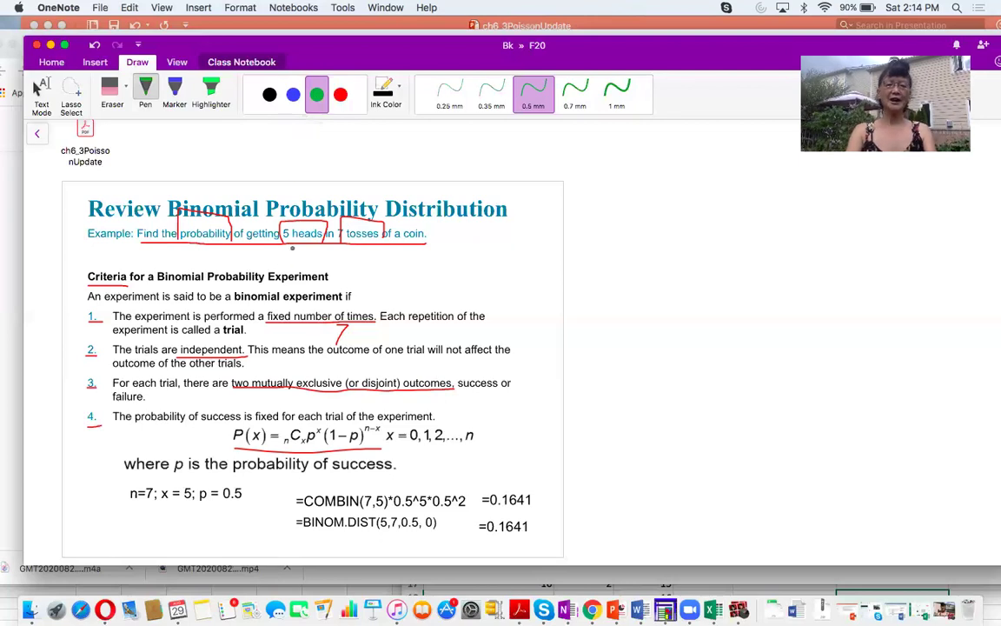
drag(290, 248, 303, 259)
drag(302, 248, 289, 260)
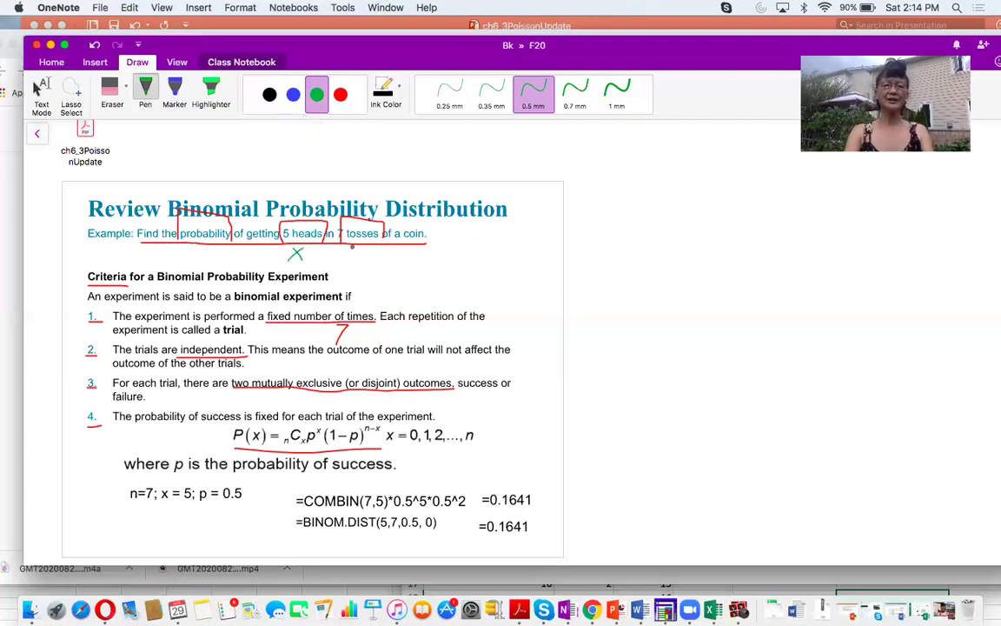
mouse_move(352, 258)
mouse_down()
mouse_move(431, 250)
mouse_move(426, 269)
mouse_move(428, 258)
mouse_move(453, 261)
mouse_move(454, 272)
mouse_move(503, 256)
mouse_up()
click(479, 273)
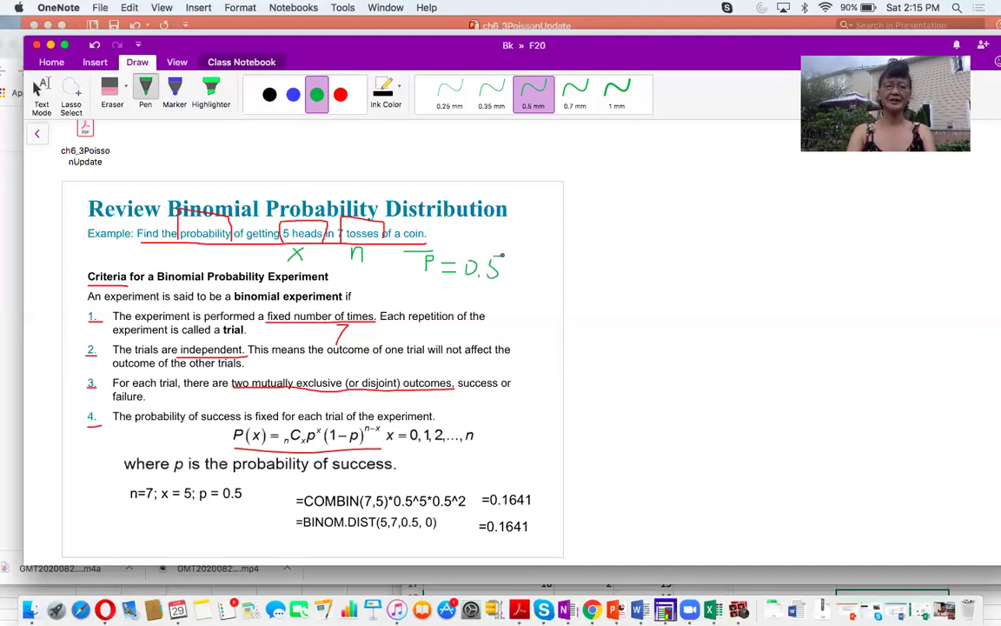
Step: Underline "n=7; x = 5; p = 0.5" in green and handwrite = P(5) = 7C5 beside the binomial formula
drag(126, 504, 254, 504)
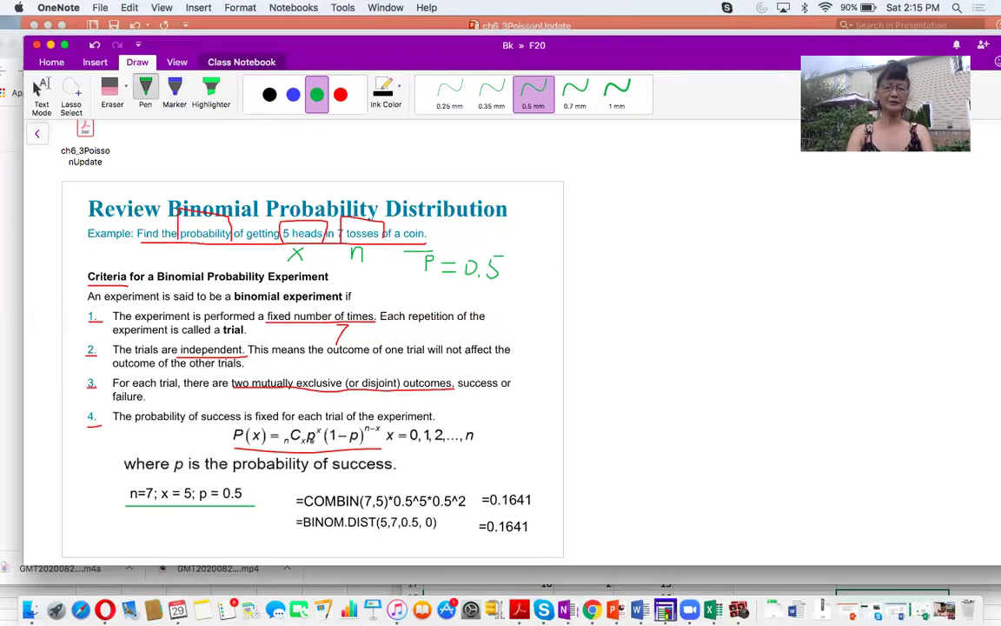
mouse_move(397, 451)
mouse_down()
mouse_move(442, 464)
mouse_move(469, 449)
mouse_move(466, 467)
mouse_move(504, 451)
mouse_move(498, 459)
mouse_move(550, 463)
mouse_up()
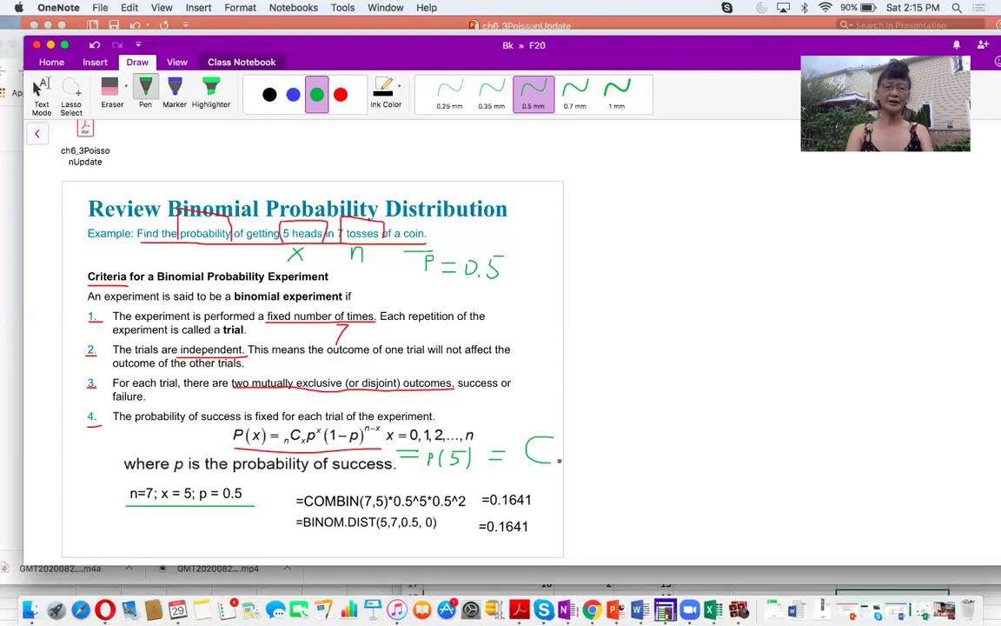
drag(556, 463, 525, 477)
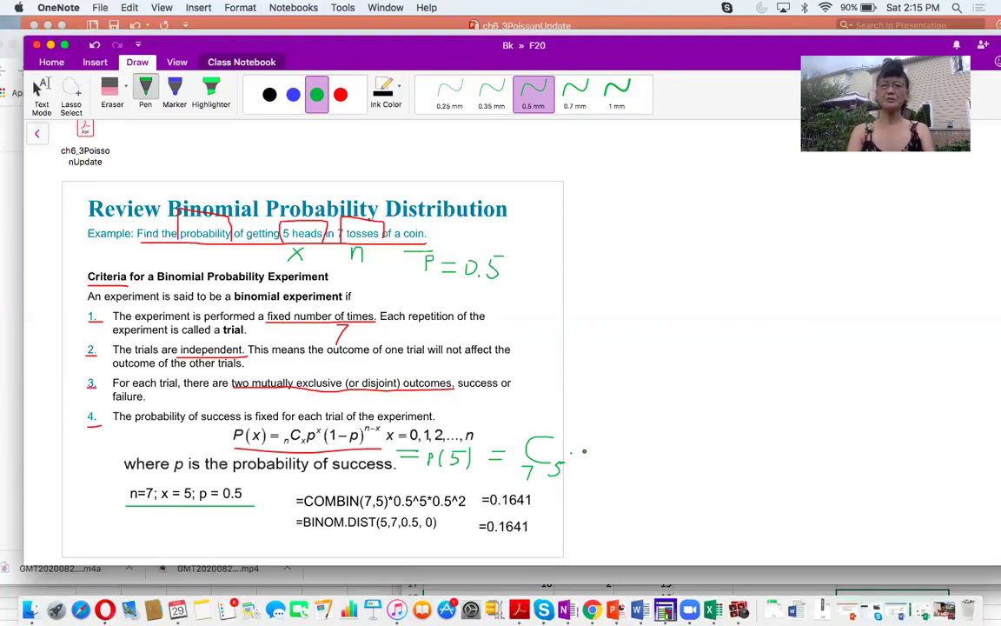
Step: Complete the handwritten P(5) expression with the factors 0.5^5 and 0.5^2 after the combination term
mouse_move(589, 455)
mouse_down()
mouse_move(602, 468)
mouse_move(616, 448)
mouse_up()
click(601, 465)
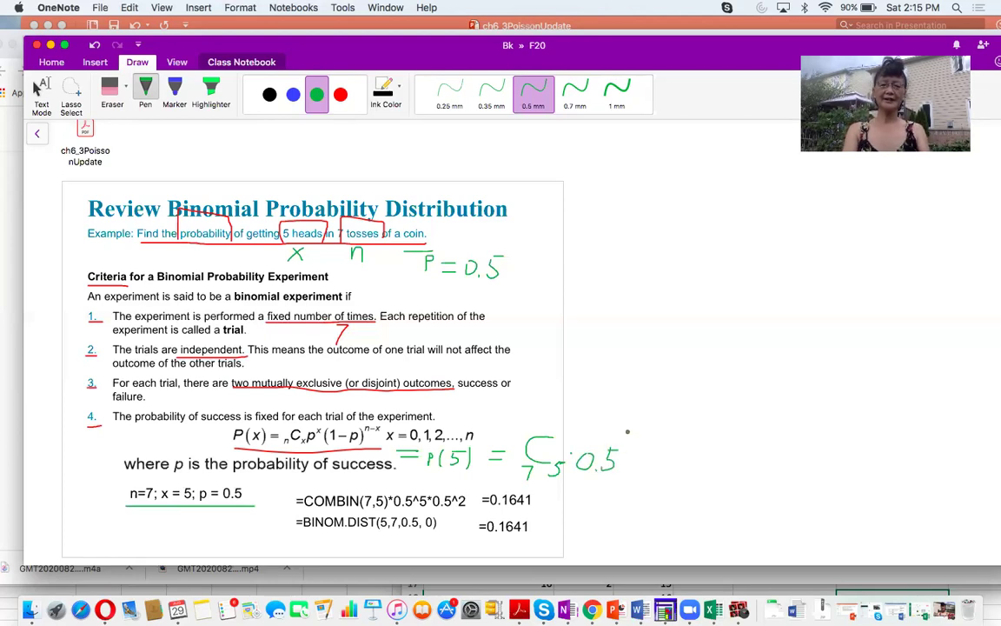
mouse_move(623, 439)
mouse_down()
mouse_move(628, 446)
mouse_move(630, 434)
mouse_up()
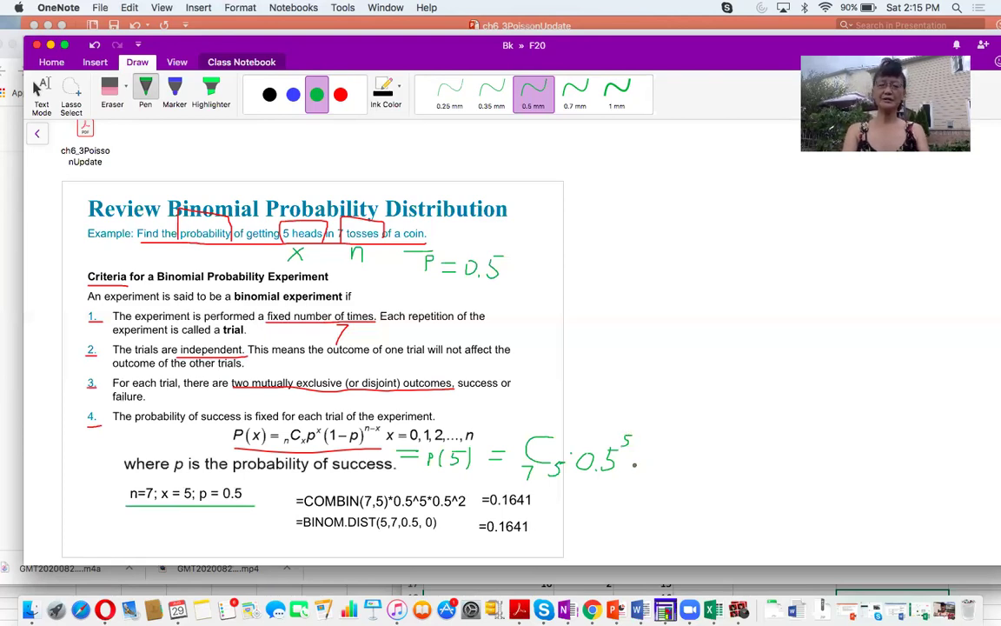
mouse_move(650, 454)
mouse_down()
mouse_move(646, 462)
mouse_move(669, 460)
mouse_move(666, 472)
mouse_move(674, 447)
mouse_up()
click(659, 466)
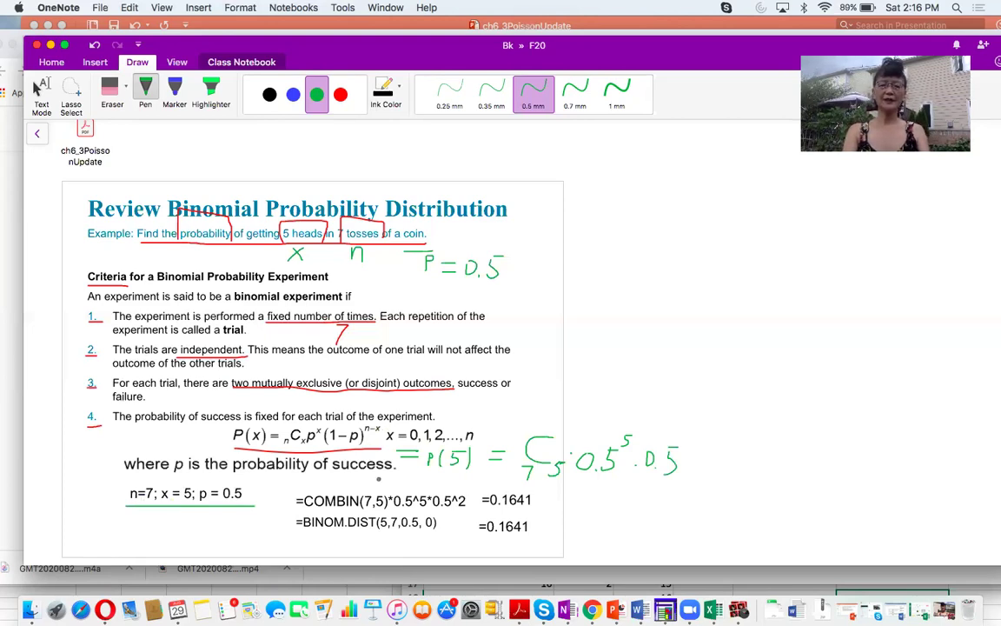
drag(686, 437, 695, 445)
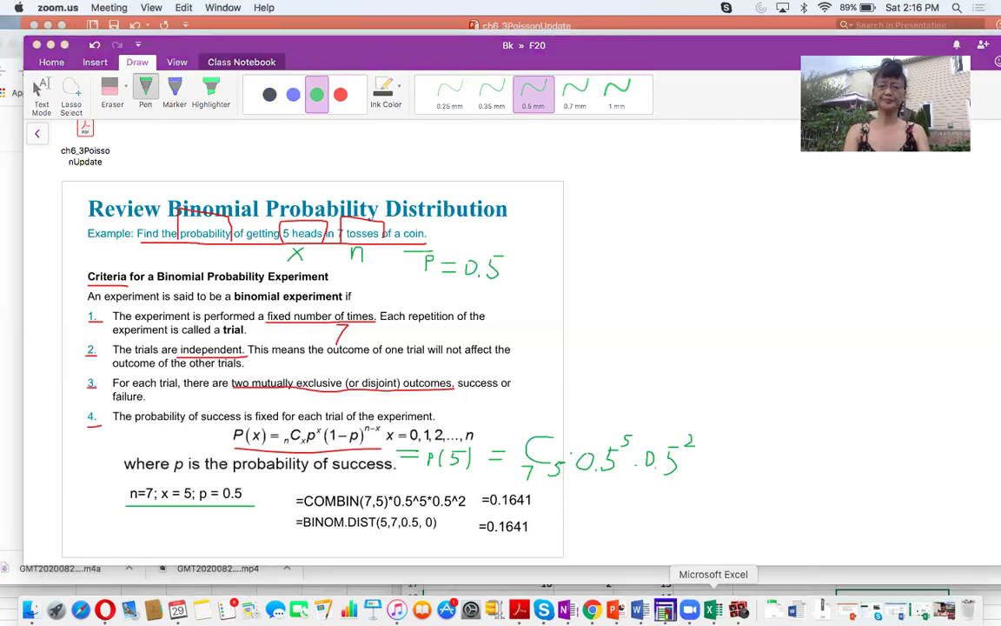
Step: Switch to Excel, minimize the 6_3_19 workbook, and place the blank worksheet window beside the OneNote slide
click(710, 608)
scroll(808, 440, right, 5)
scroll(810, 438, right, 3)
drag(676, 240, 980, 237)
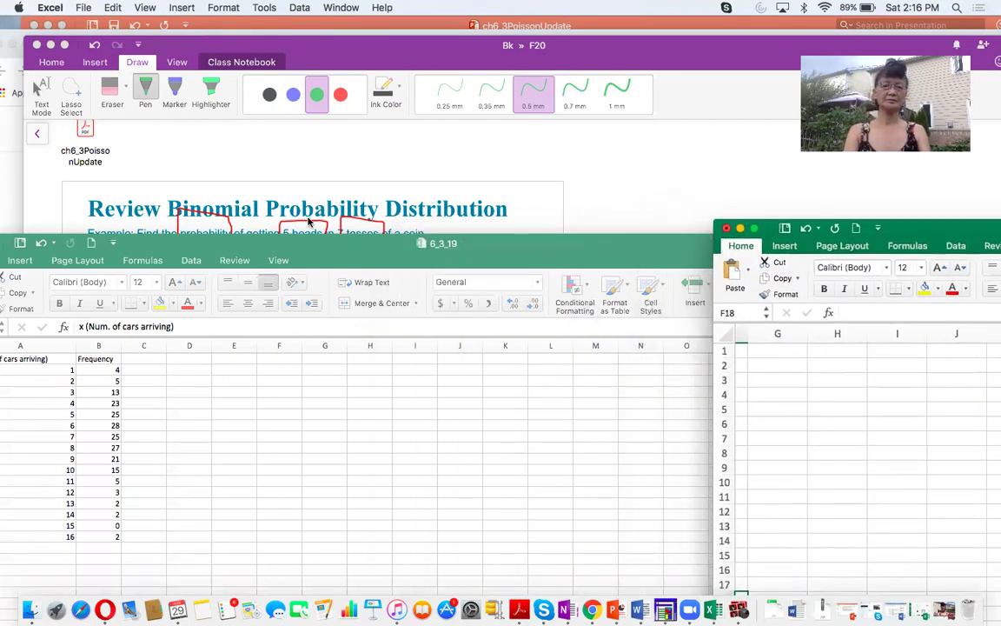
drag(261, 243, 439, 245)
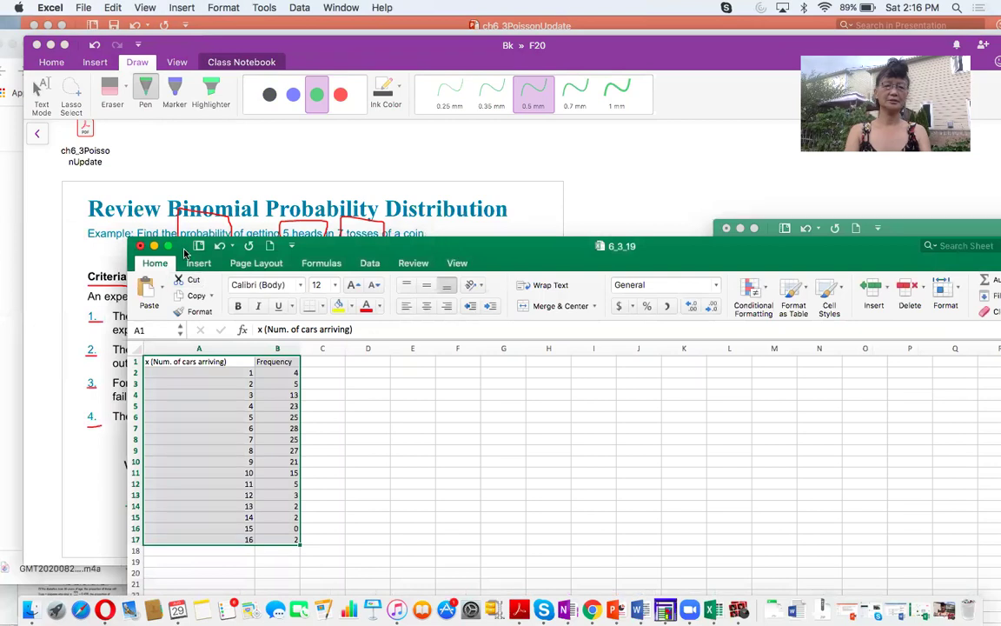
click(154, 246)
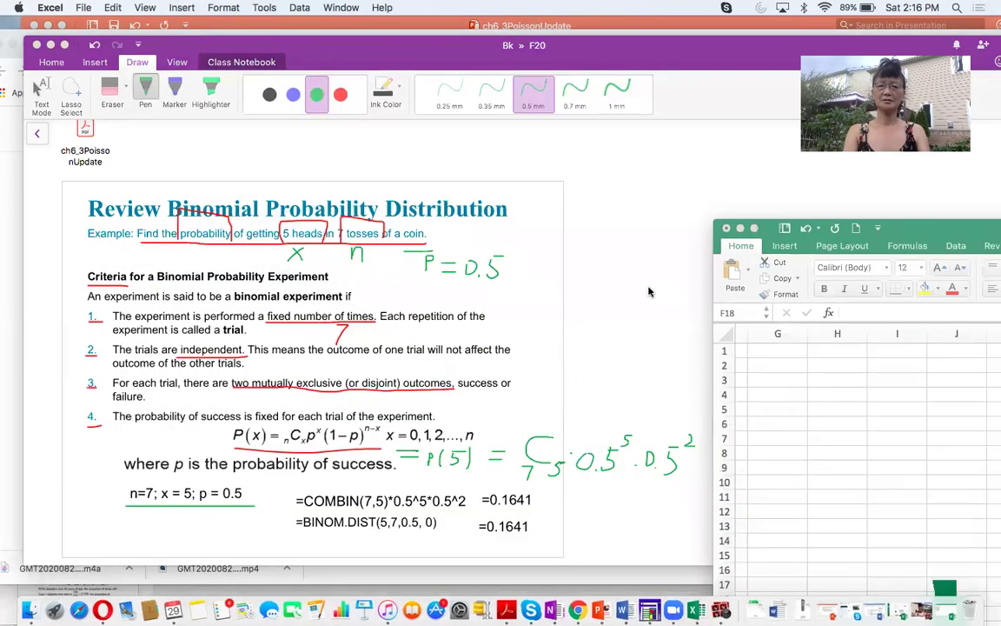
drag(912, 224, 897, 208)
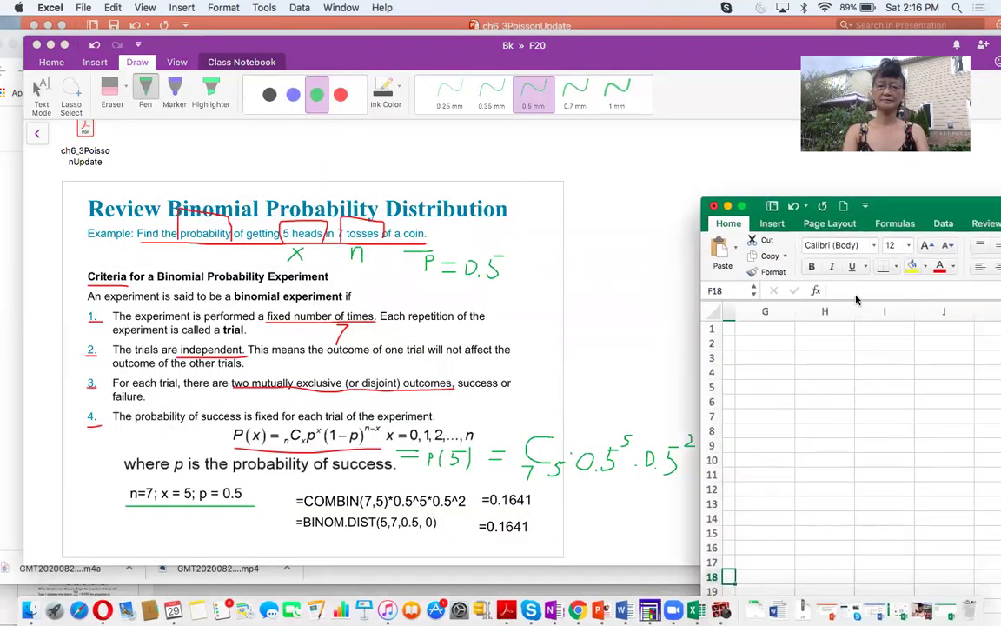
Step: Set the font size of cell G1 to 20 and widen column G to 15
click(765, 329)
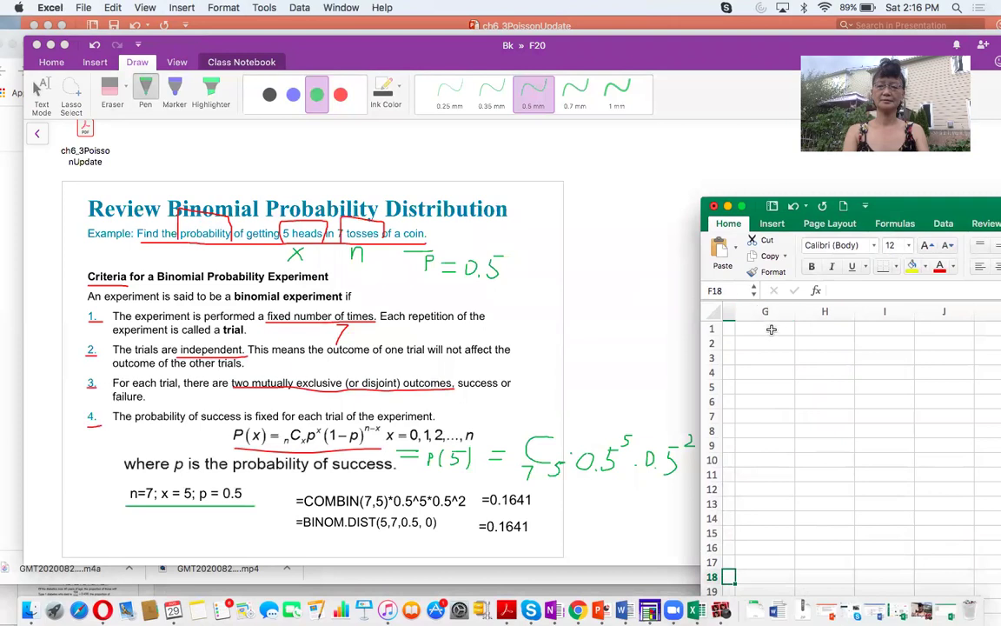
click(908, 245)
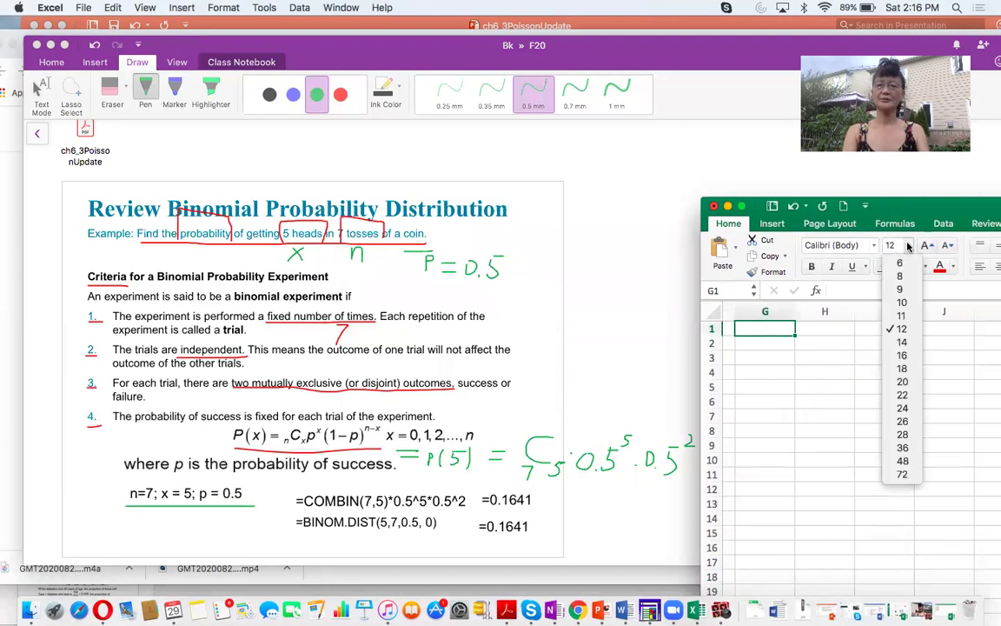
click(901, 382)
drag(815, 312, 822, 312)
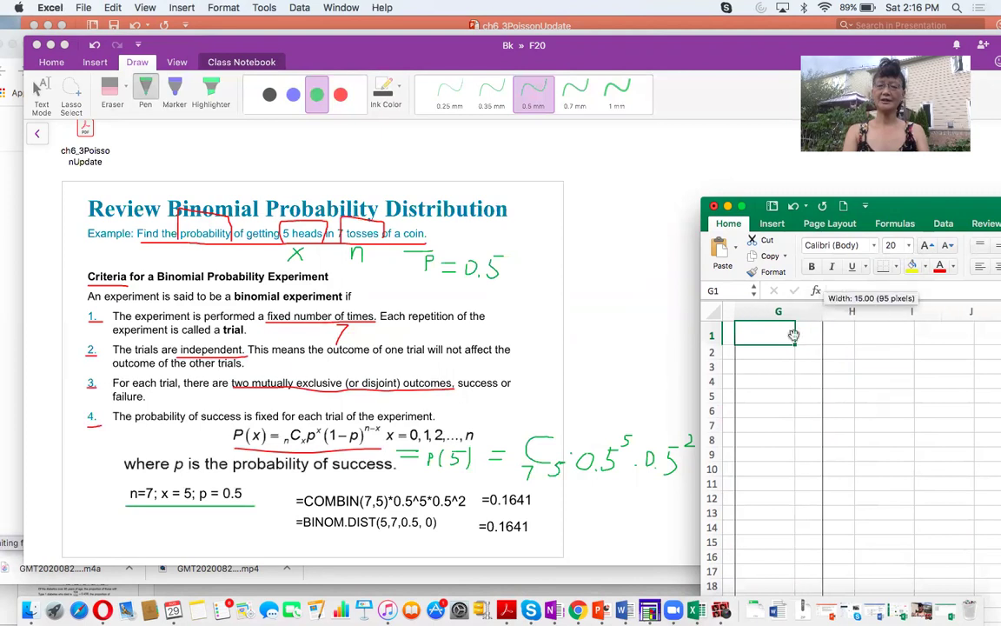
Step: Calculate P(5) in cell G1 with the formula =combin(7,5)*0.5^5*0.5^2 and reselect the cell
text(=)
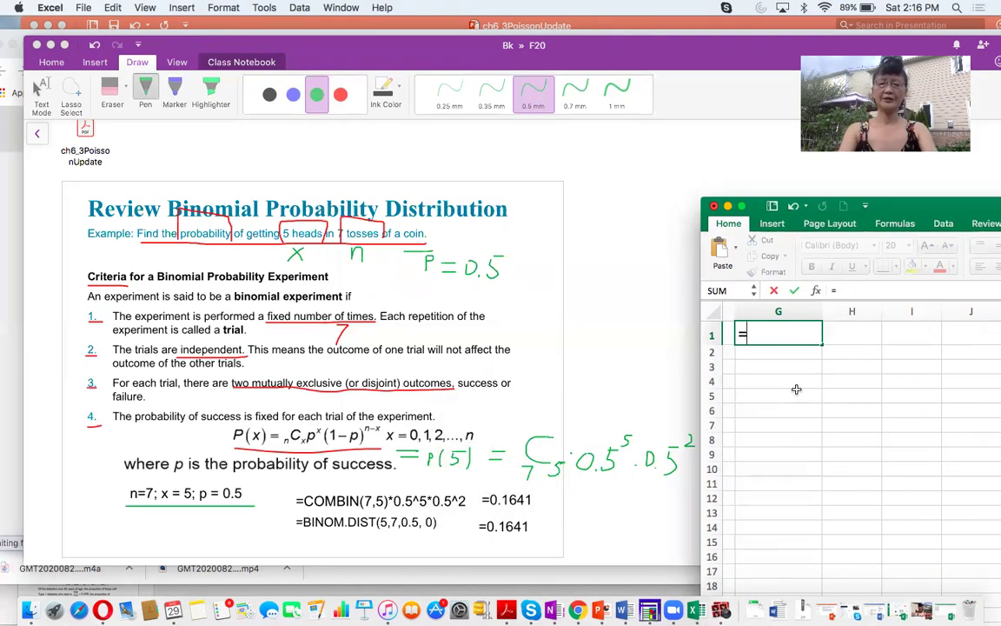
text(combin()
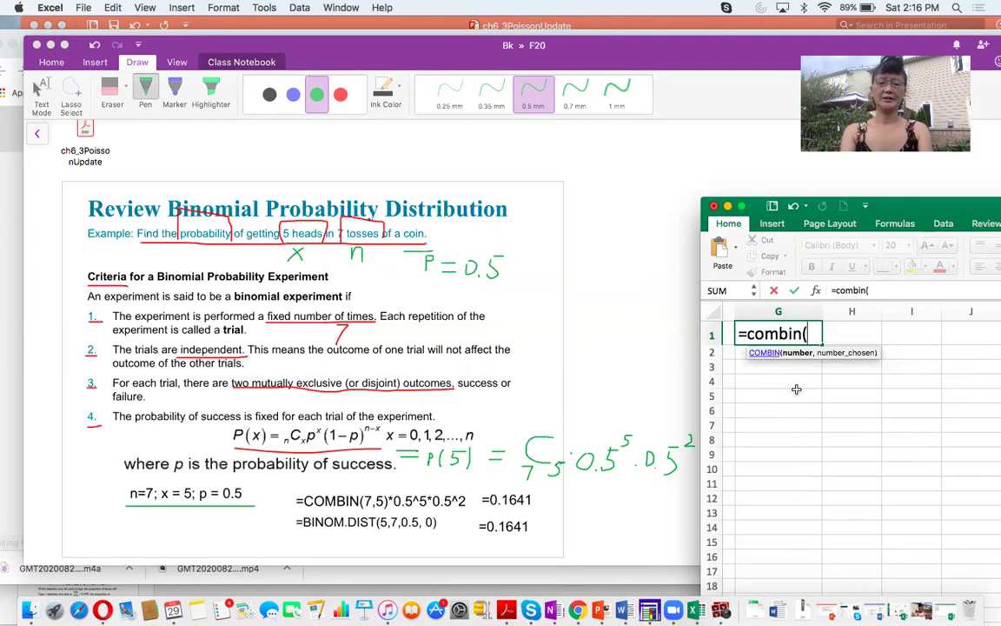
text(7)
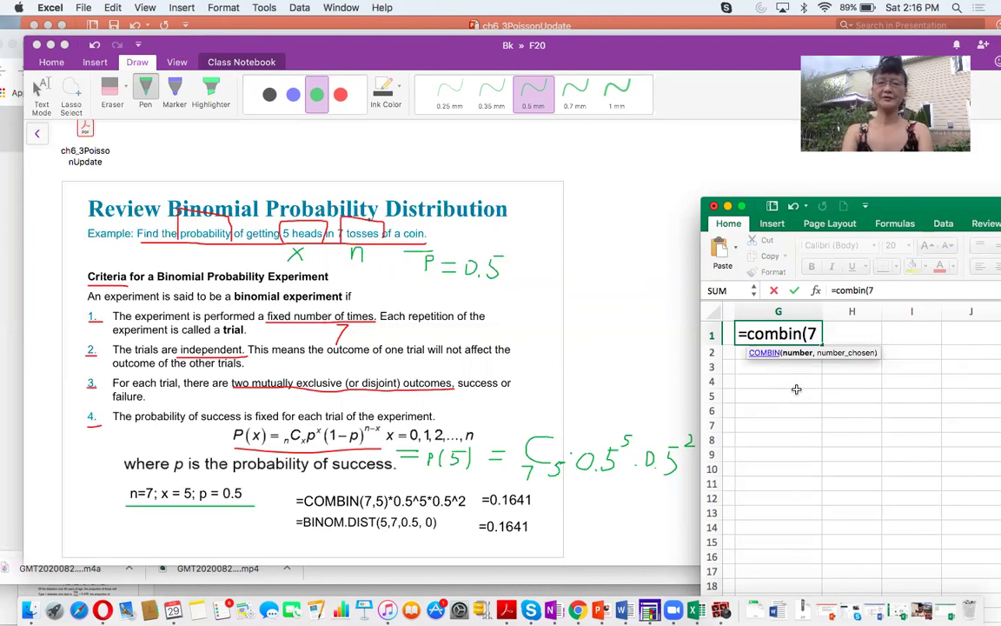
text(,)
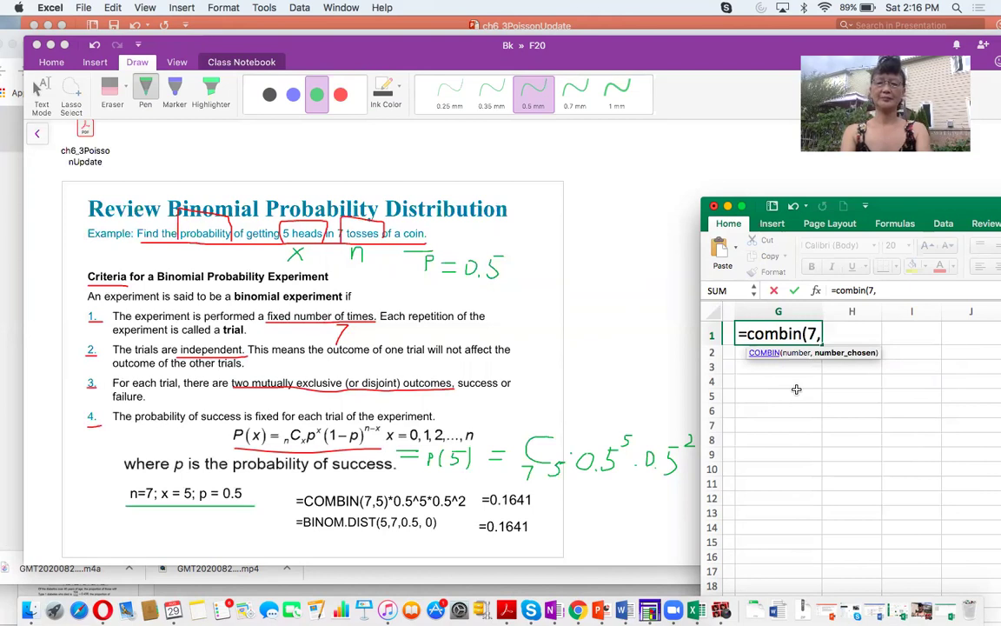
text(5))
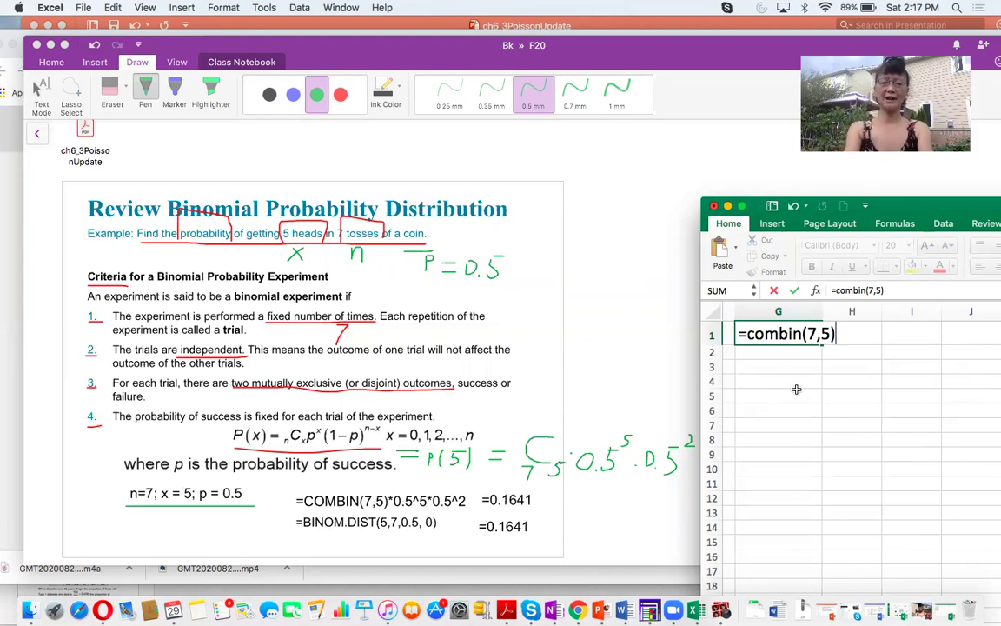
text(*0.5^)
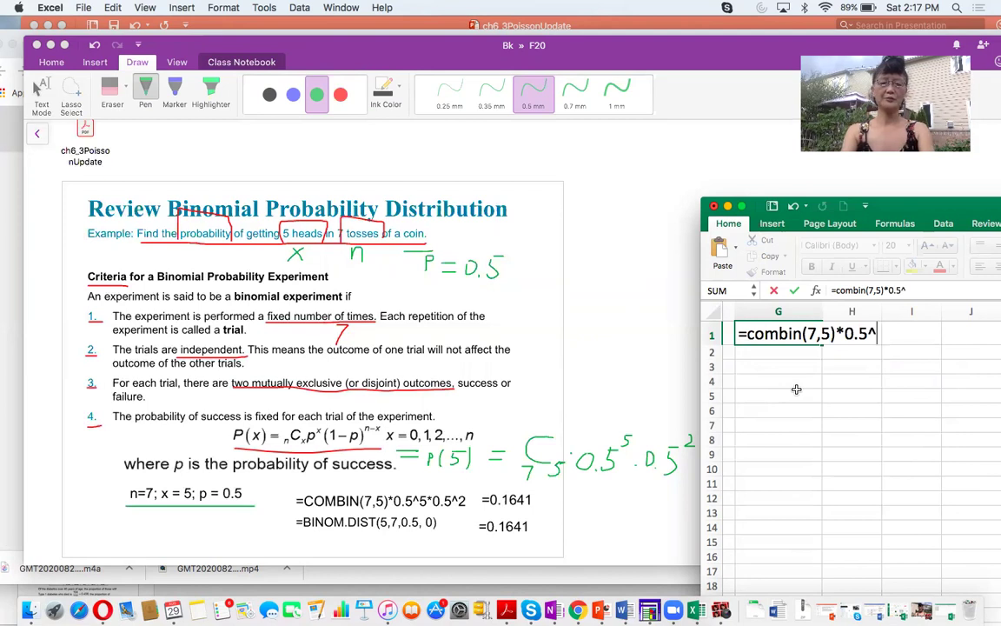
text(5*0.5^2)
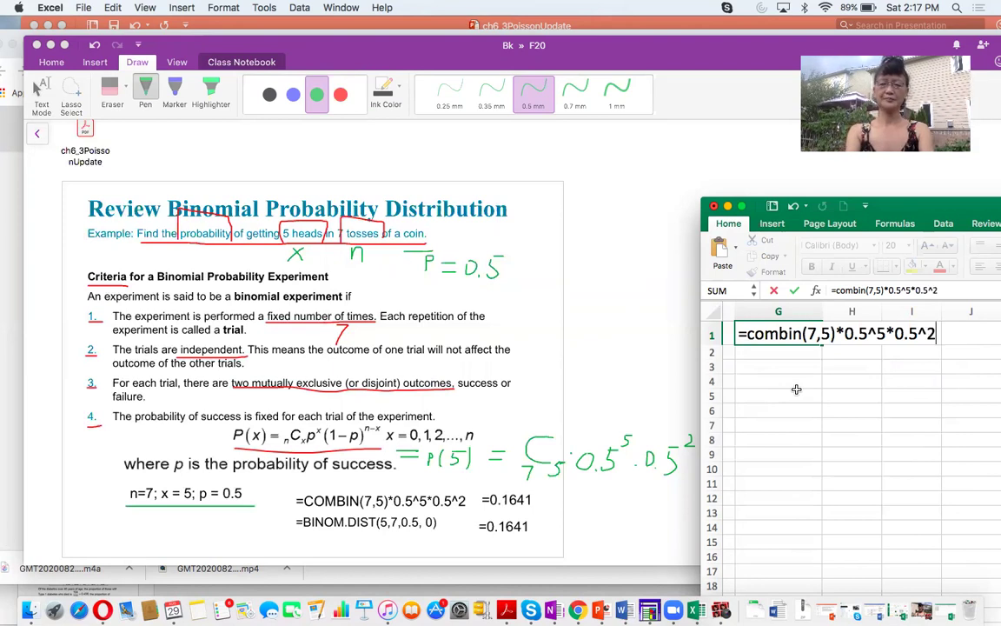
key(Return)
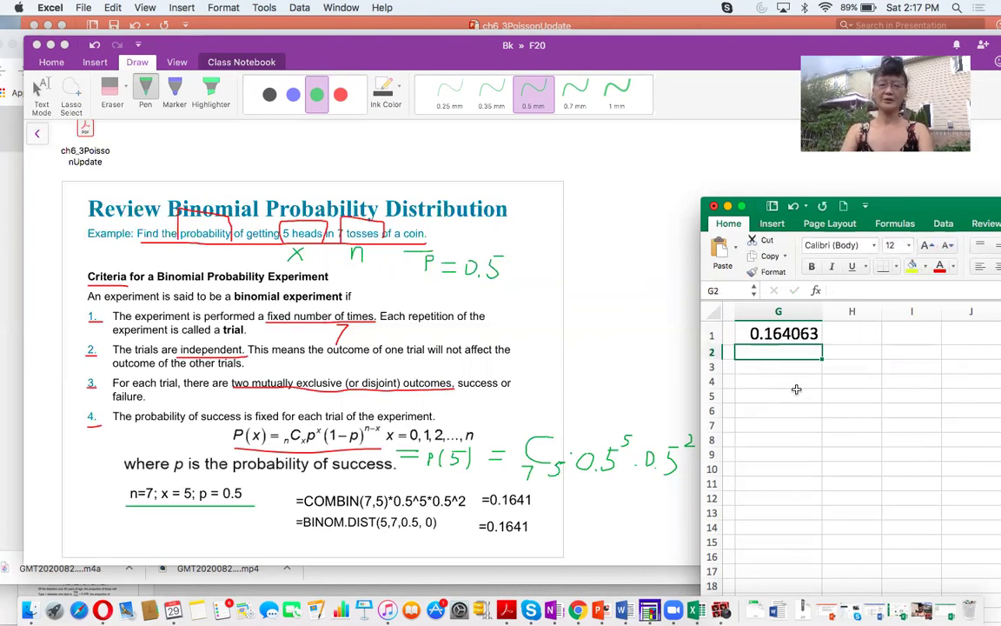
click(769, 334)
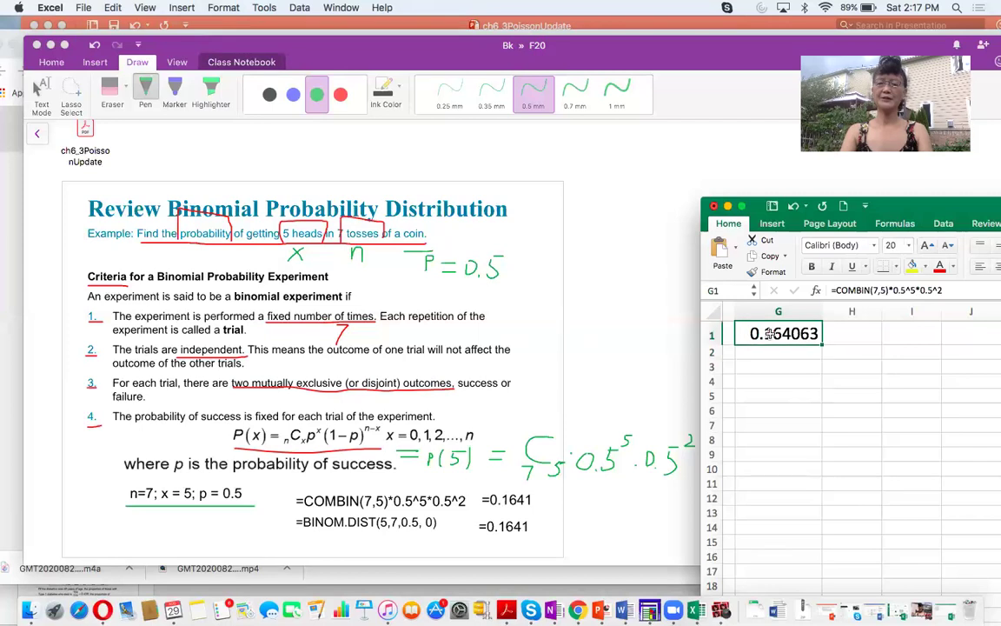
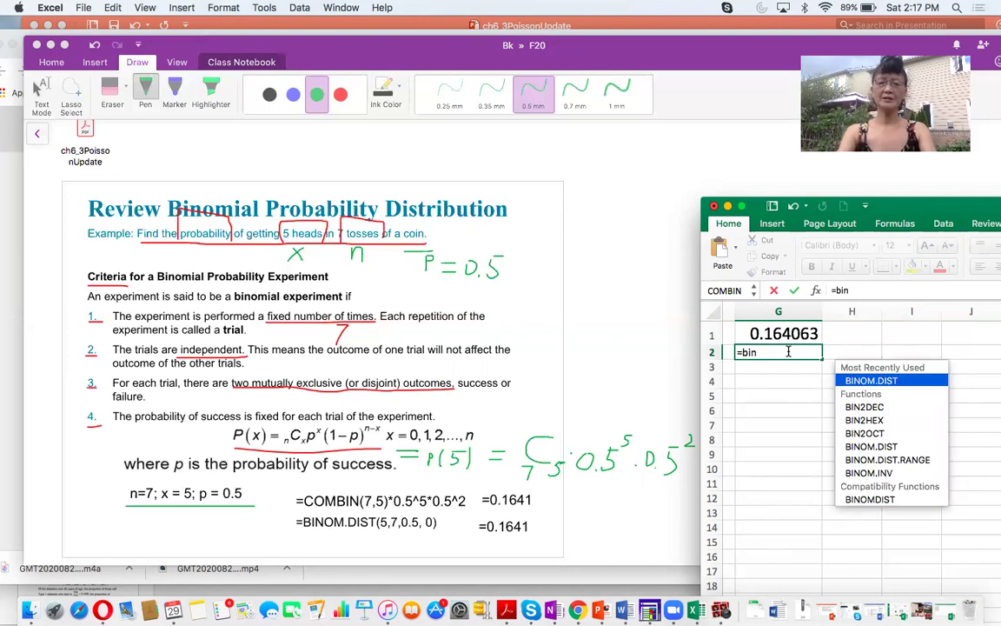
Step: Calculate the same binomial probability in cell G2 with =binom.dist(5,7,0.5,0) and reselect the cell
text(om.dist()
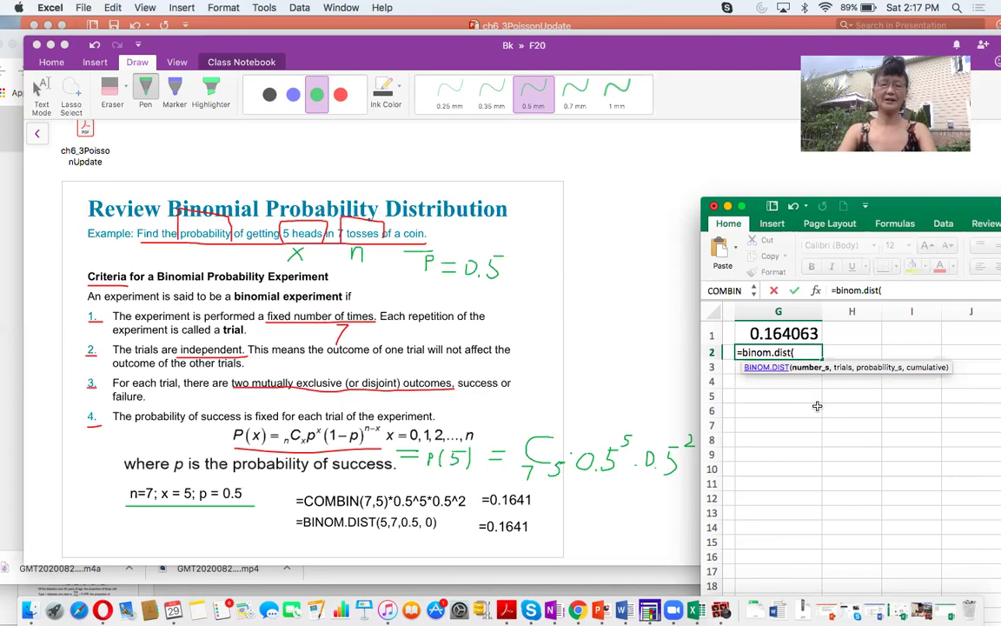
text(5,)
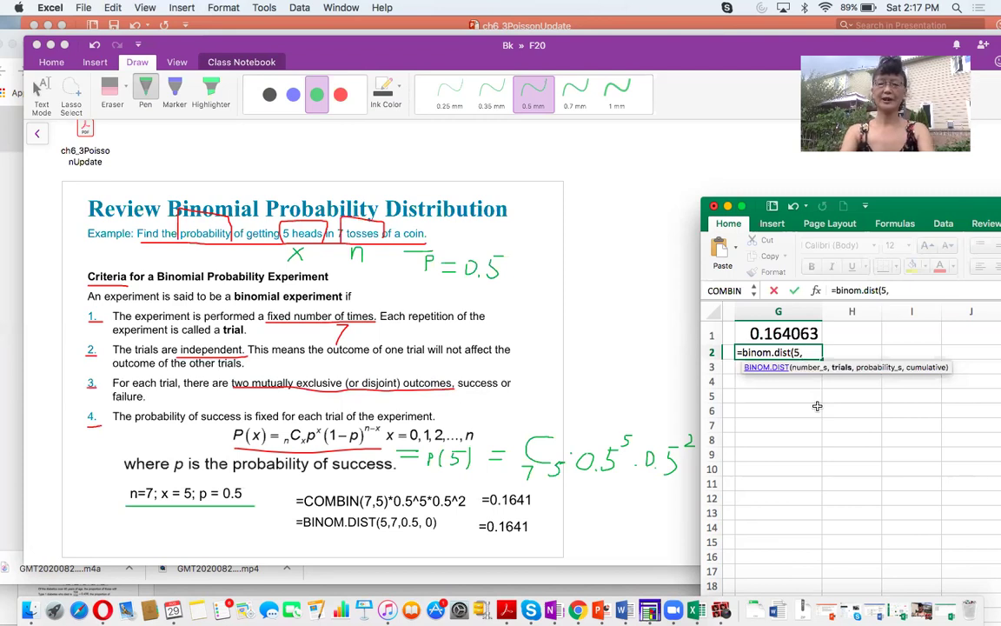
text(7,0)
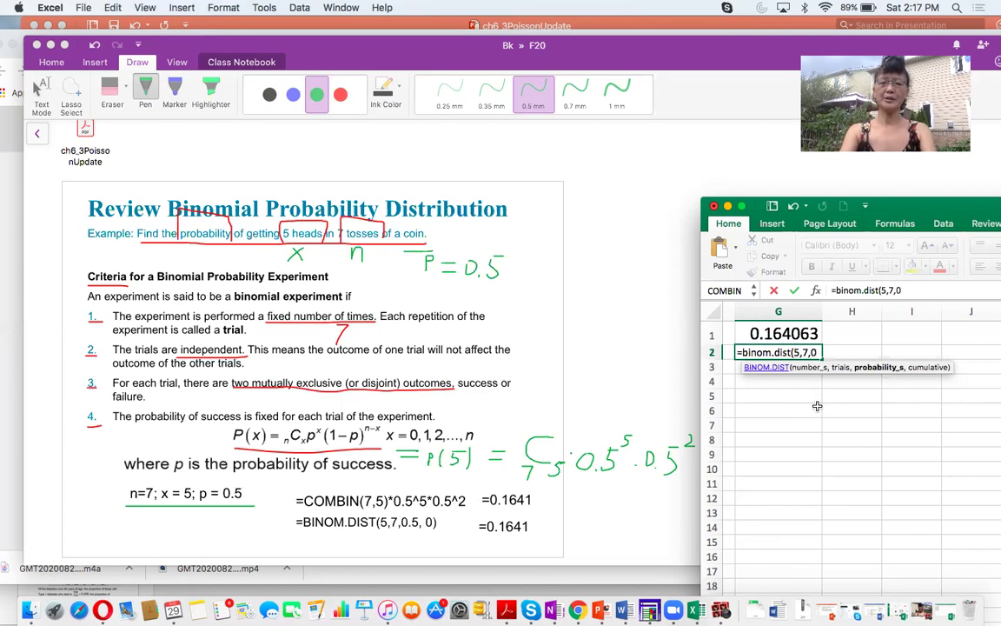
text(.5,)
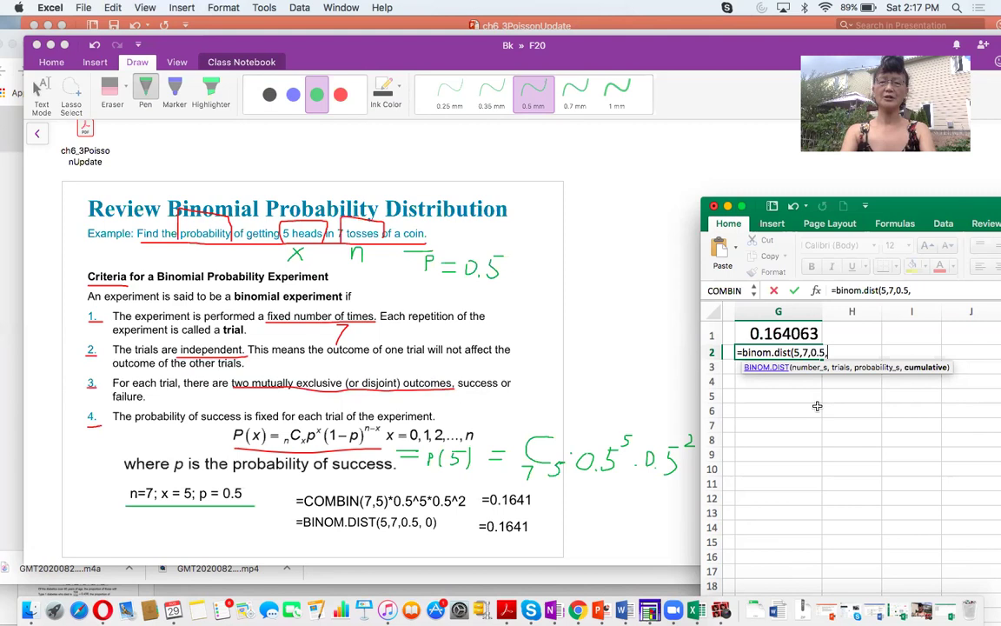
text(0)
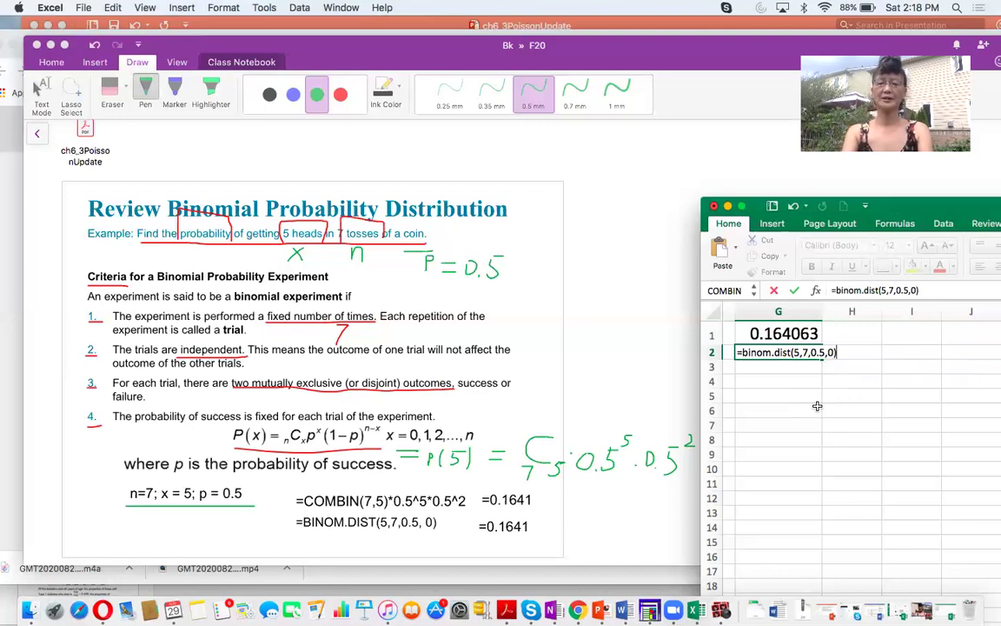
key(Return)
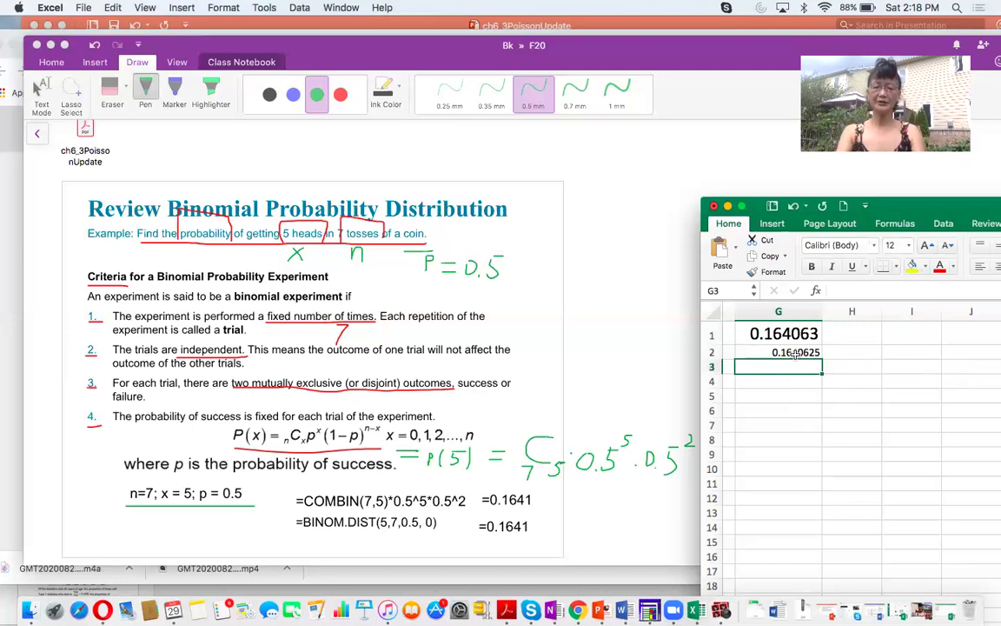
click(796, 352)
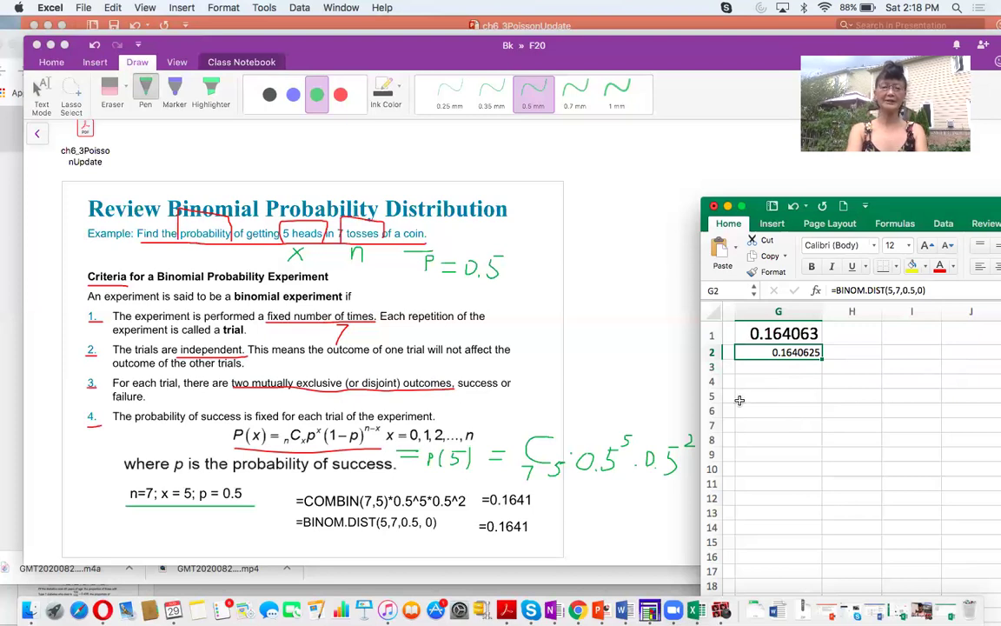
Step: Switch to the OneNote notes and underline P(3) in green in part (a) of the Poisson example's solution
scroll(439, 416, down, 5)
scroll(486, 459, down, 4)
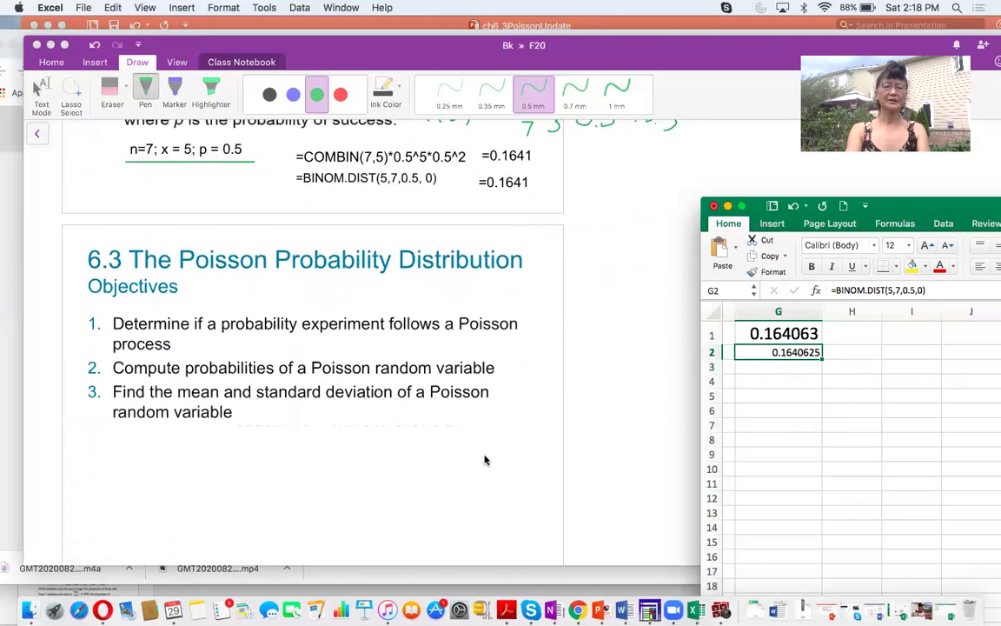
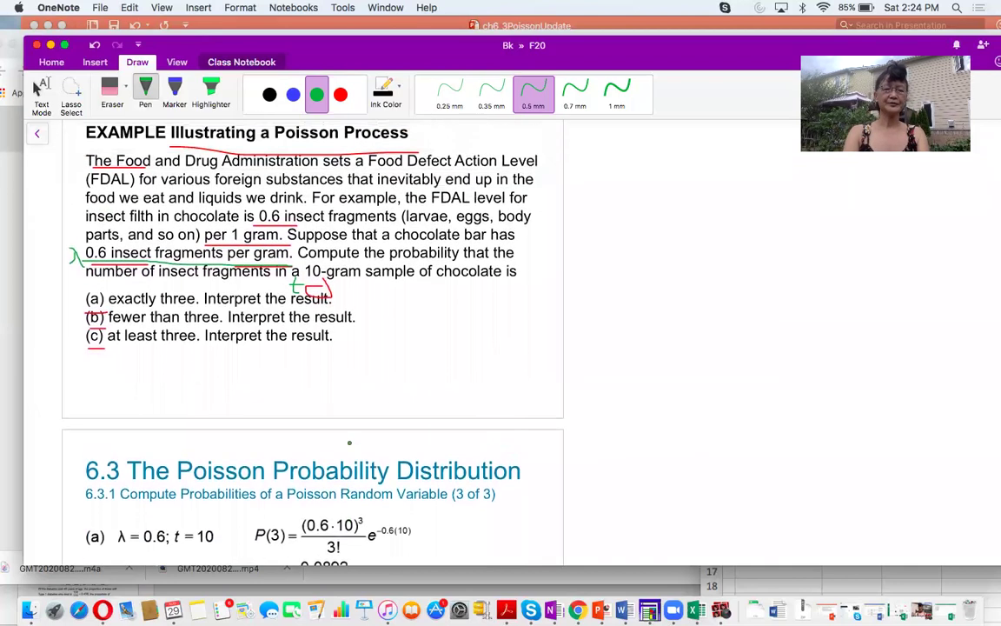
scroll(349, 443, down, 1)
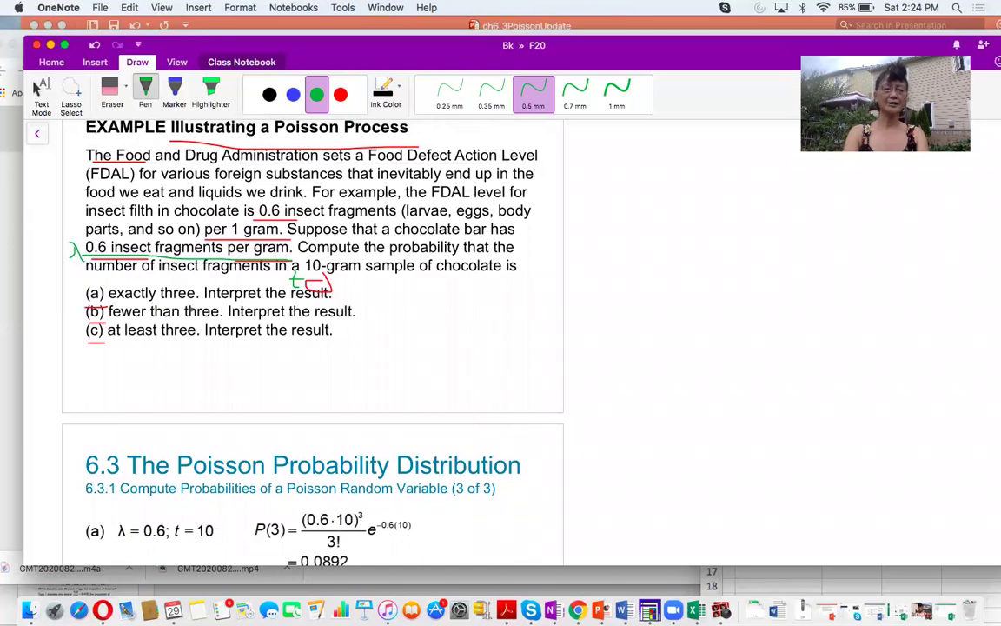
drag(251, 539, 287, 540)
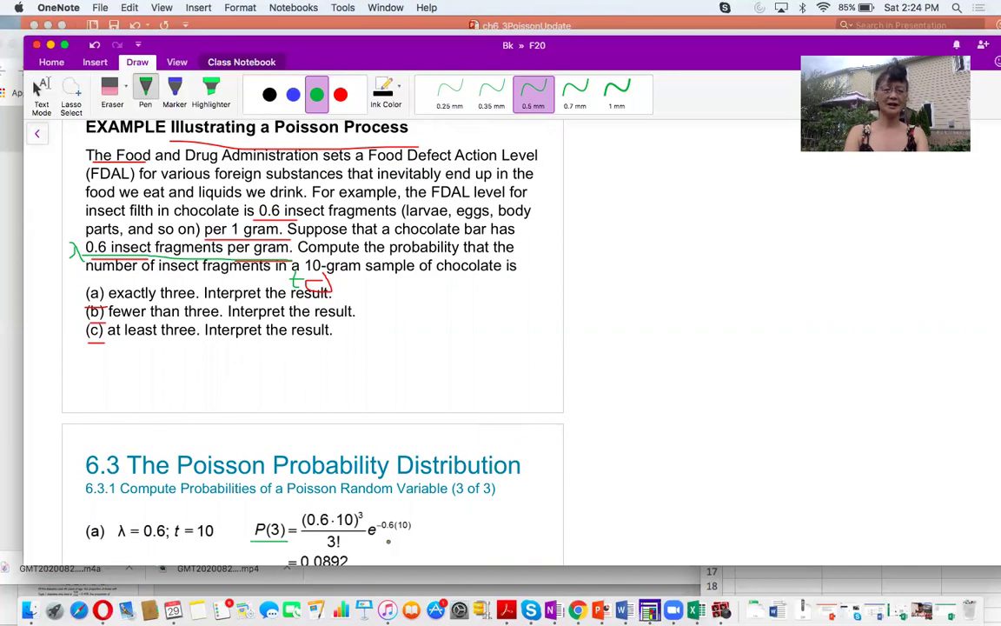
scroll(359, 478, down, 1)
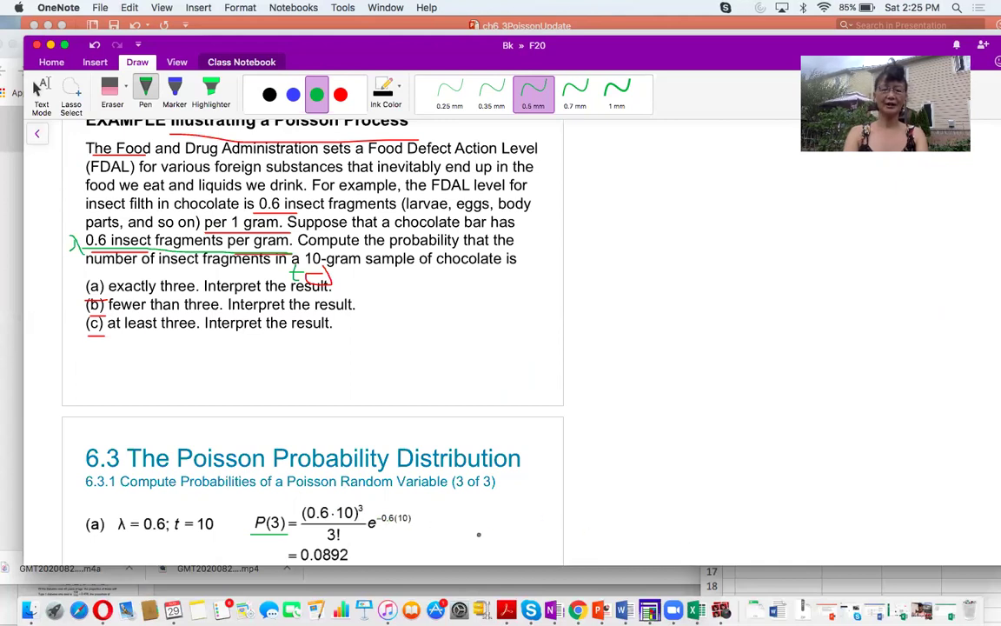
Step: Switch to Excel and begin the Poisson formula in cell G3 with =(0.6*10)^3/
click(738, 576)
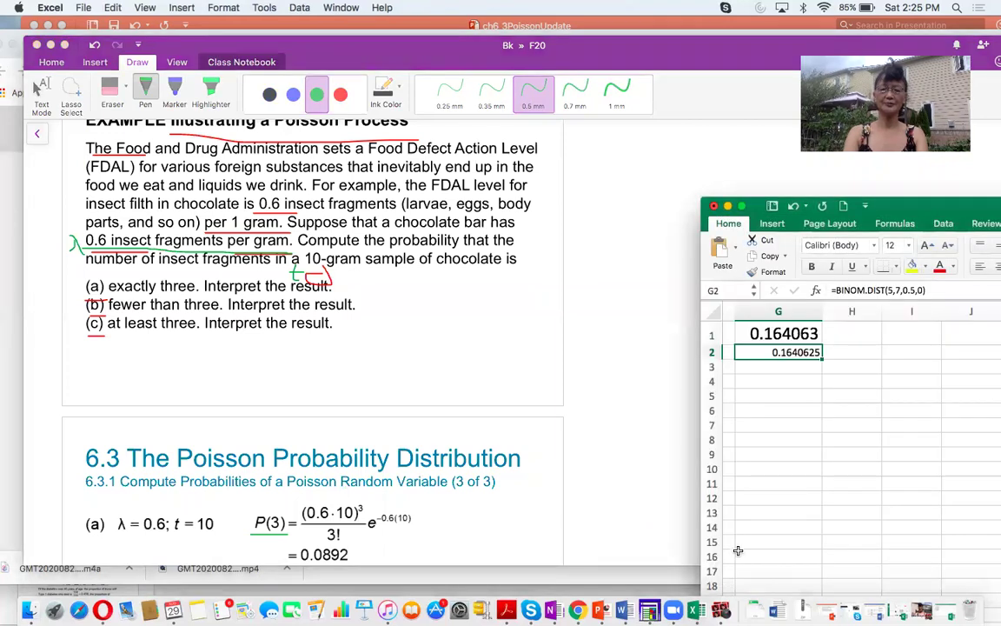
click(763, 365)
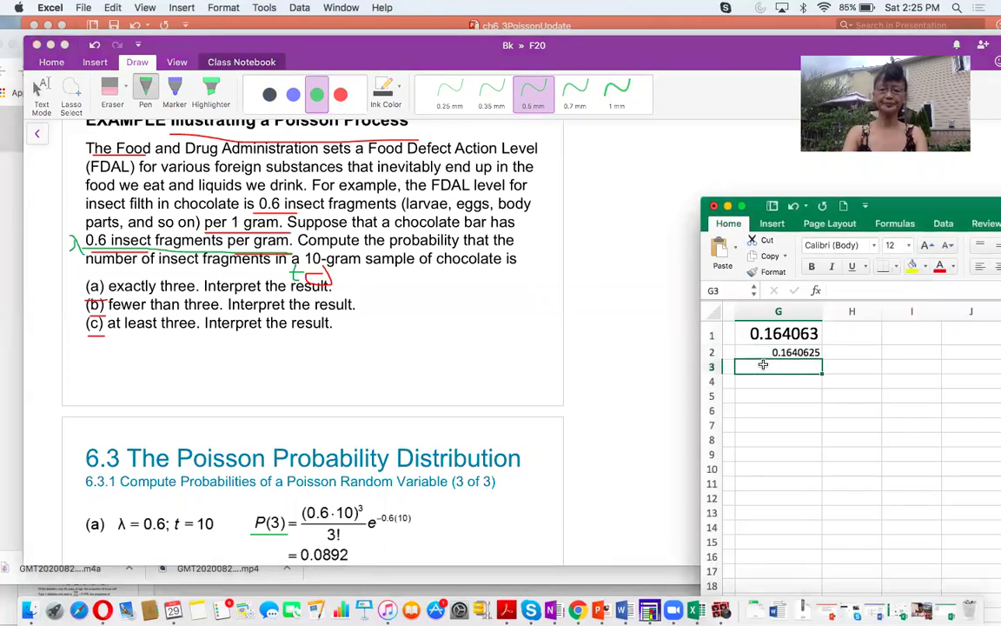
text(=)
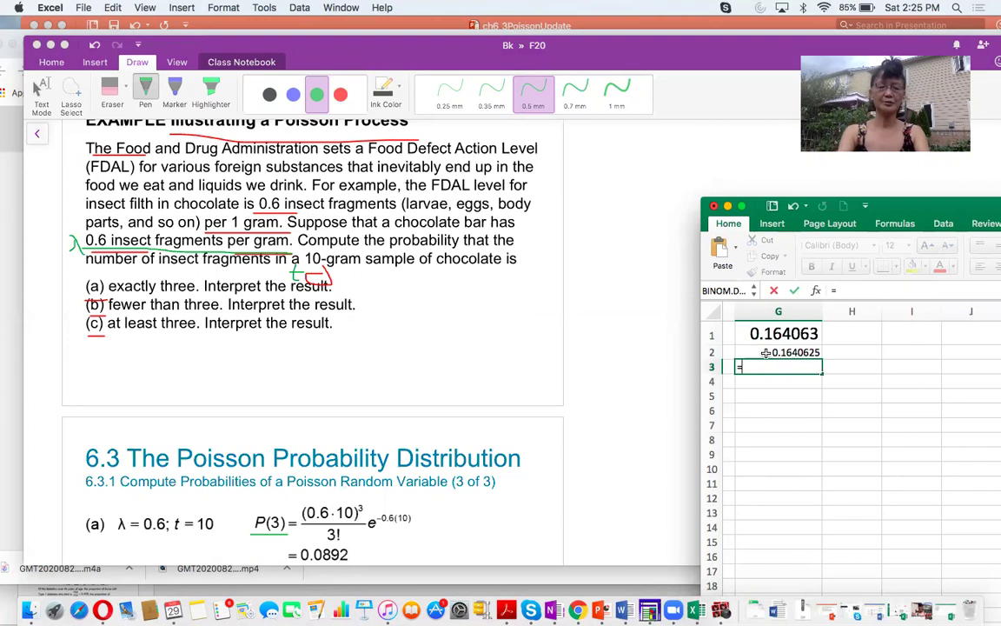
text(0.6*10))
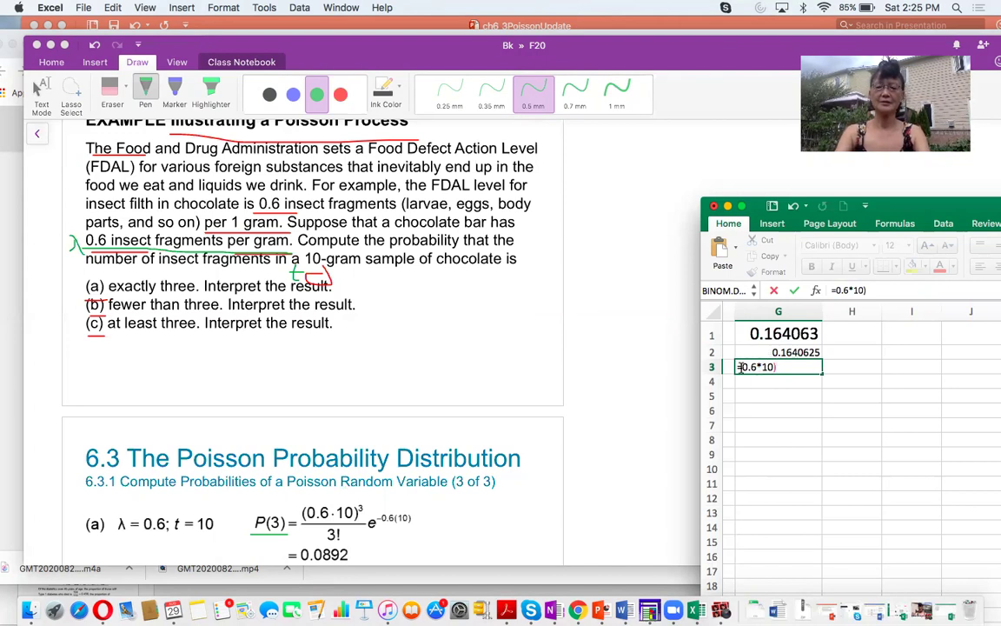
click(738, 367)
text(()
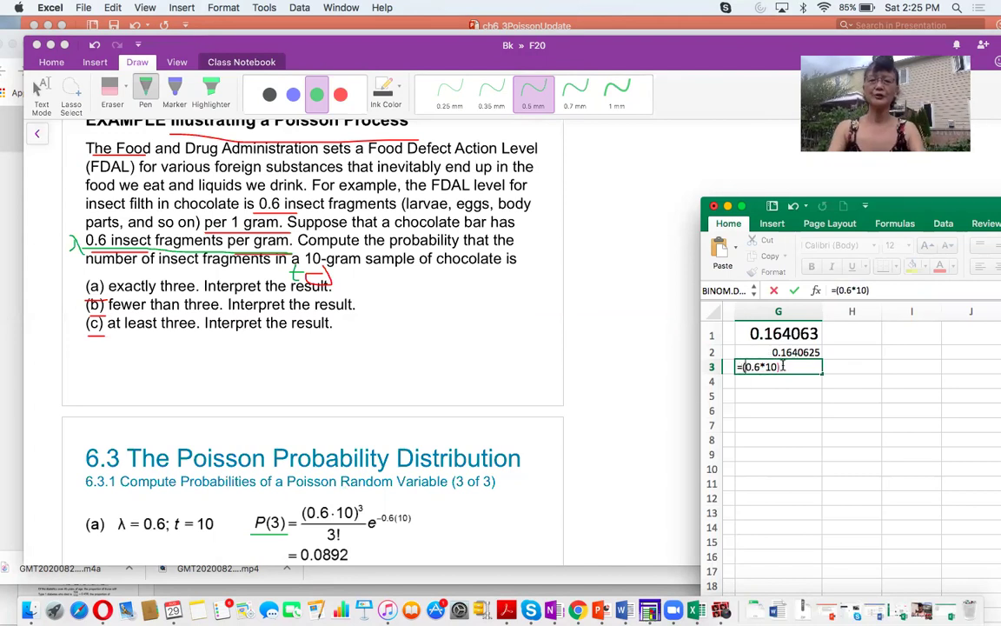
click(785, 367)
text(^)
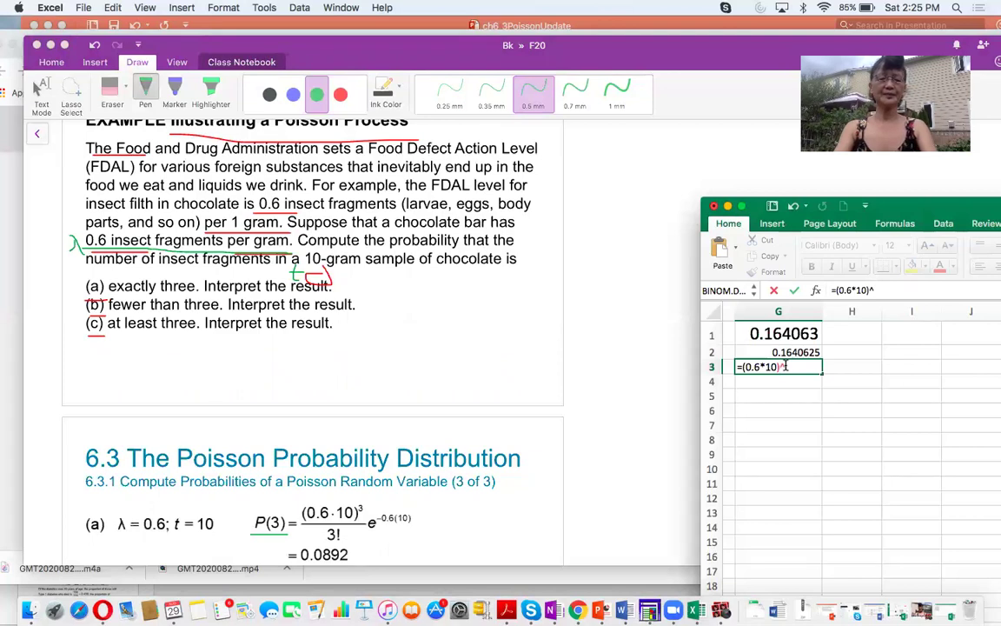
text(3/)
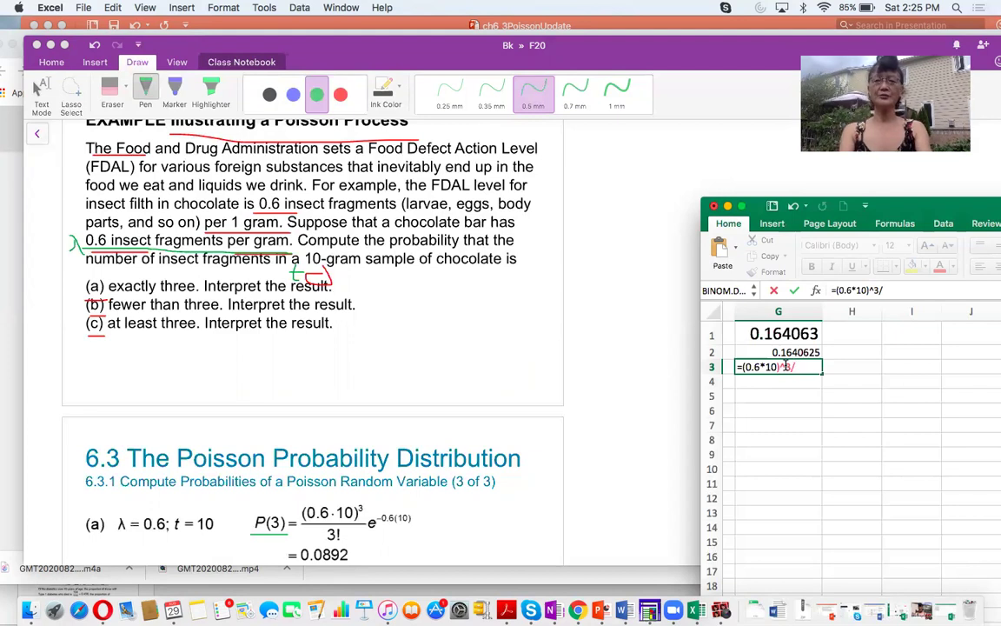
Step: Complete the Poisson formula in cell G3 as =(0.6*10)^3/fact(3)*EXP(-0.6*10) and enter it
text(fac)
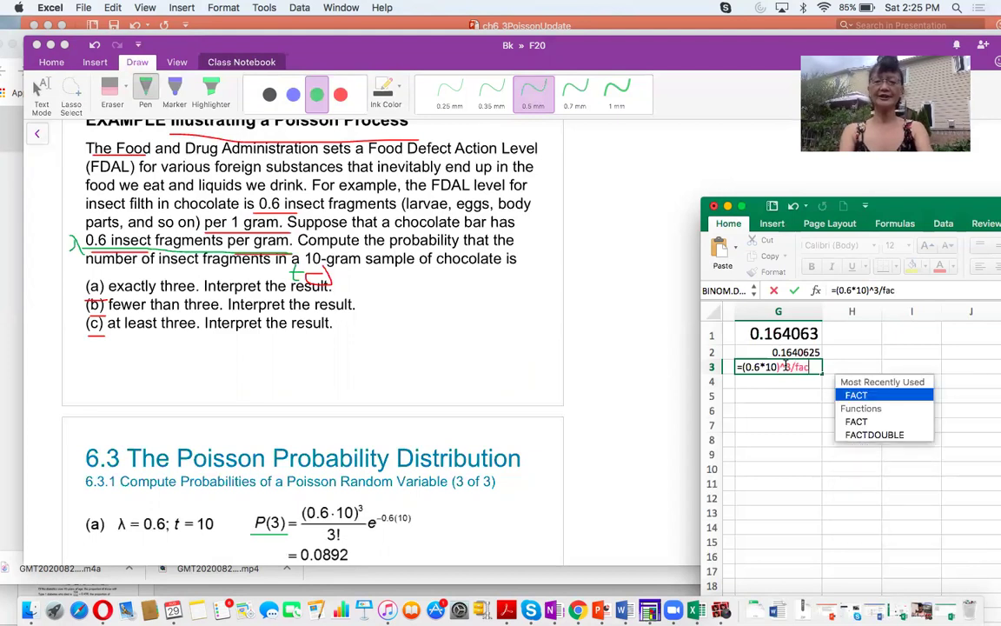
text(t(3))
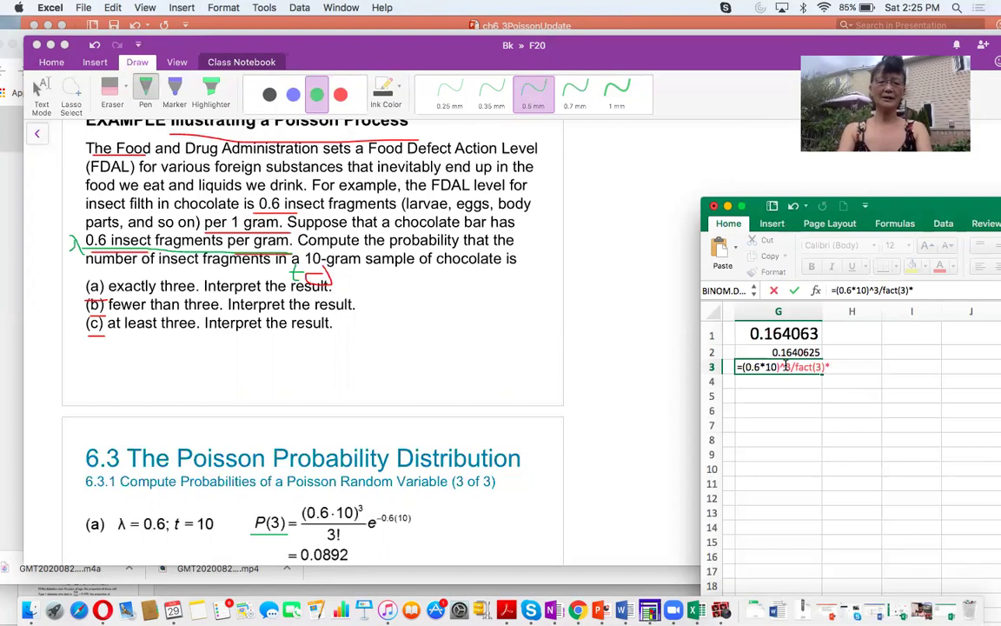
text(*EXP)
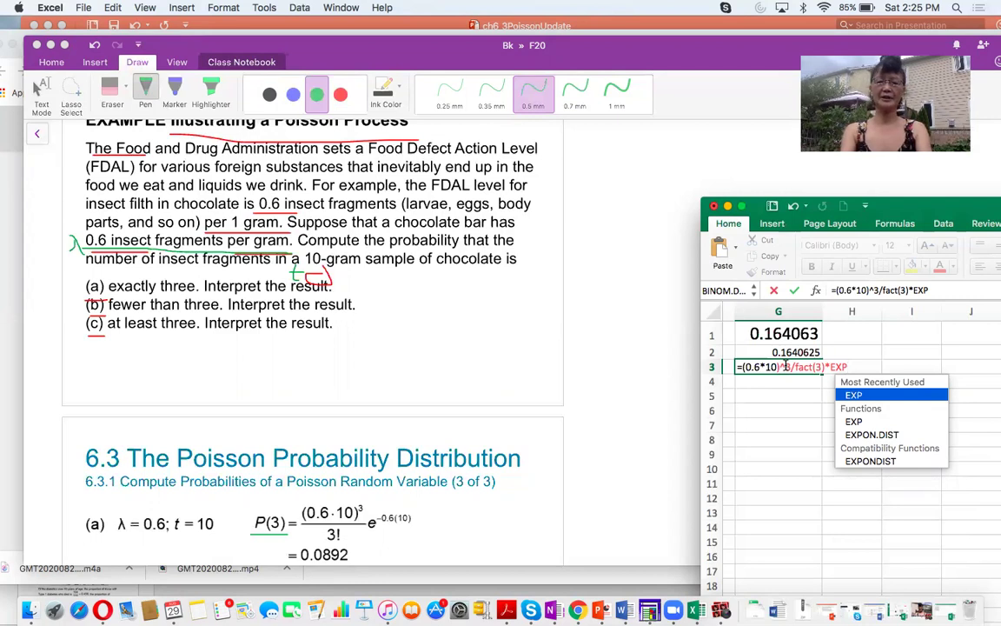
text(()
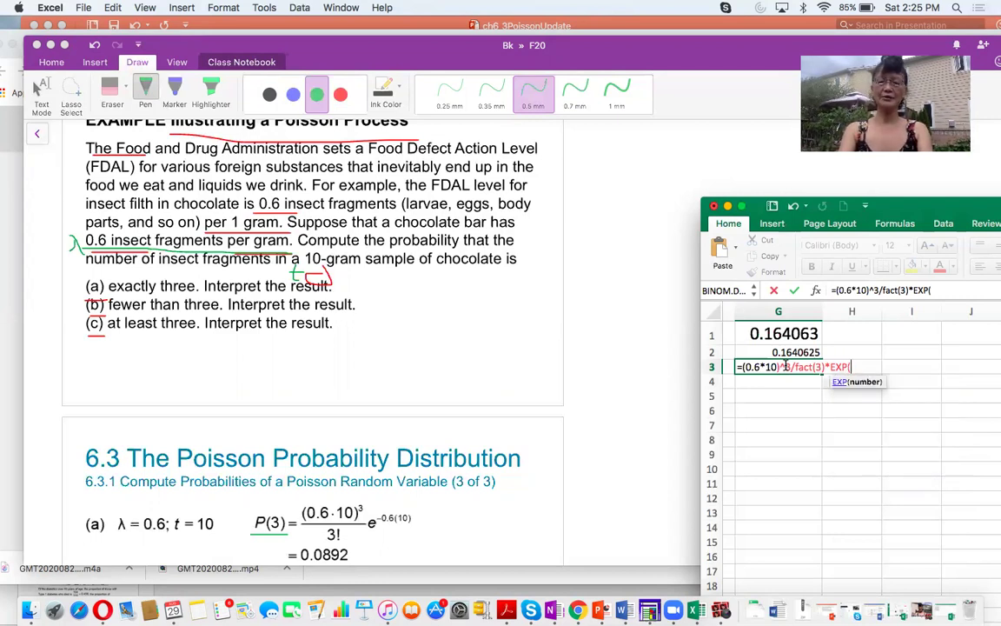
text(-0.6)
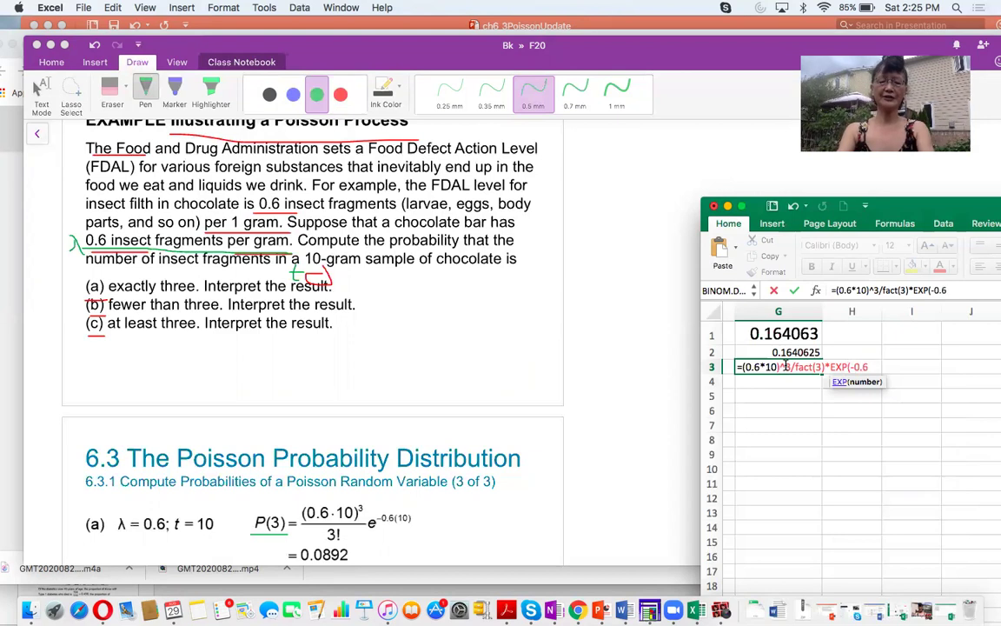
text(*10))
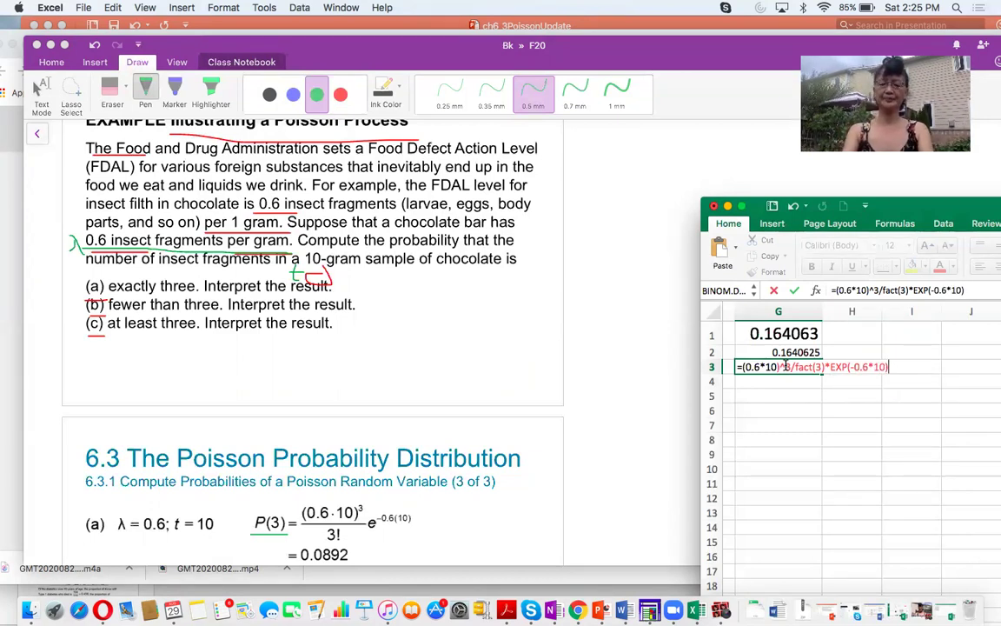
key(Return)
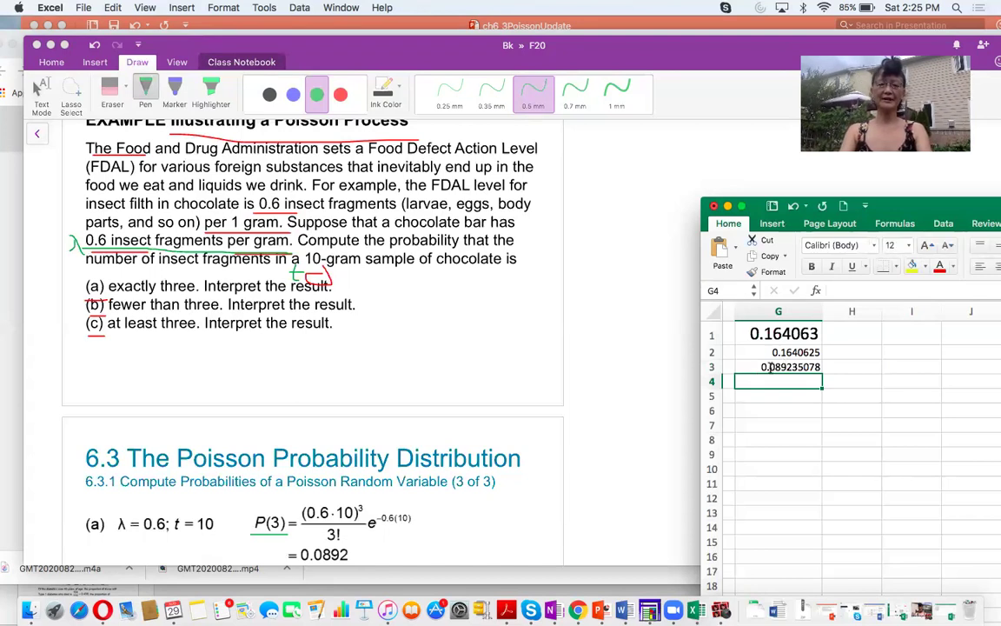
Step: Copy the formula text from cell G3 and paste it into the OneNote notes beside the P(3) calculation in part (a)
click(787, 367)
drag(969, 290, 831, 289)
key(super+c)
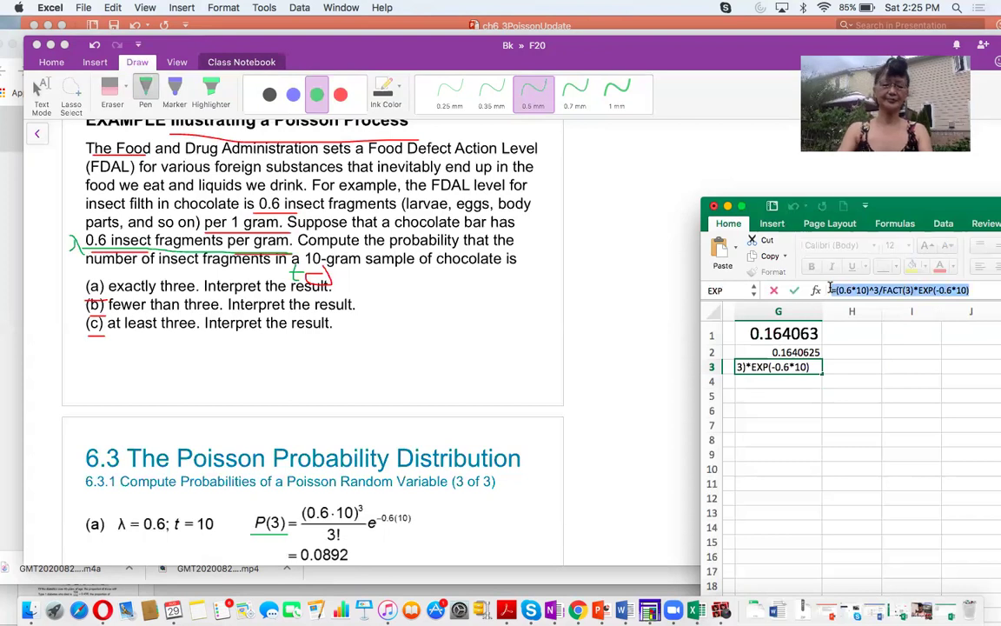
click(445, 521)
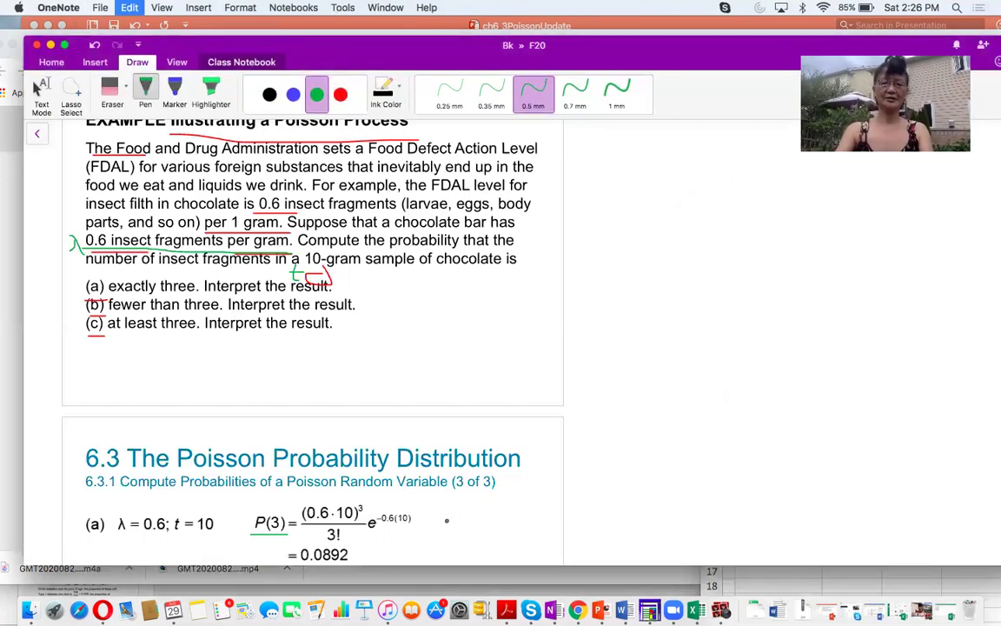
scroll(450, 520, down, 1)
key(super+v)
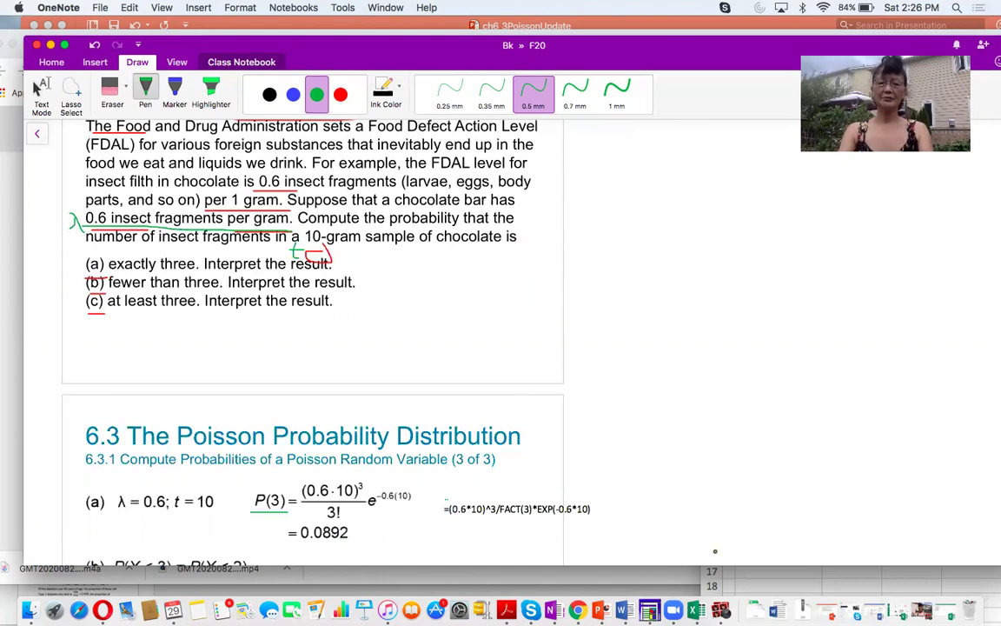
Step: Switch to Excel, move its window slightly further over the notes, and leave the edit of cell G3 with its formula kept
click(767, 585)
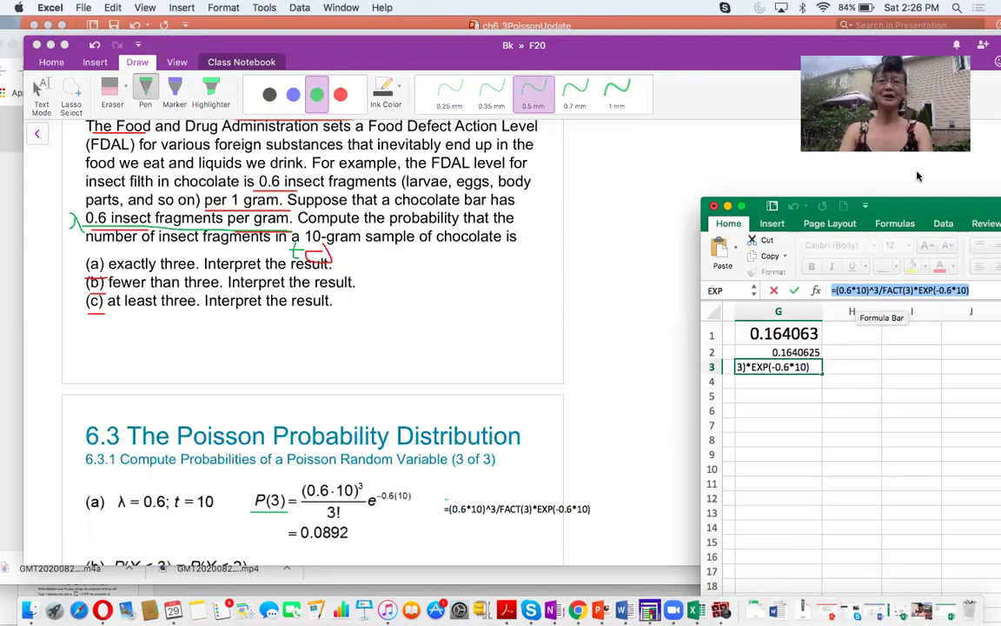
drag(815, 205, 777, 201)
key(Return)
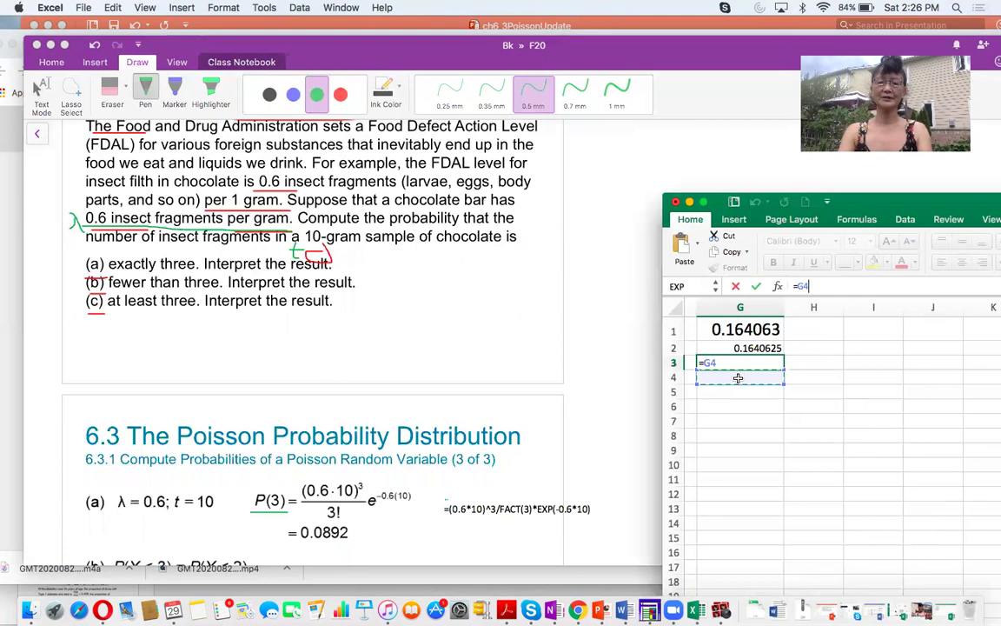
key(Up)
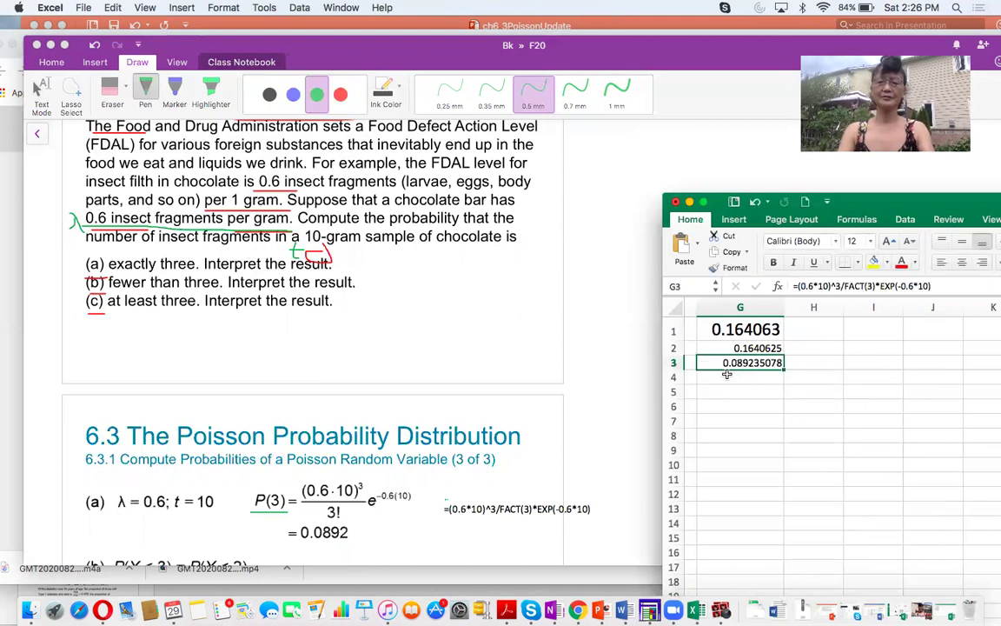
Step: Calculate the same Poisson probability in cell G4 with the formula =poisson.dist(3,6,0)
click(726, 375)
text(=)
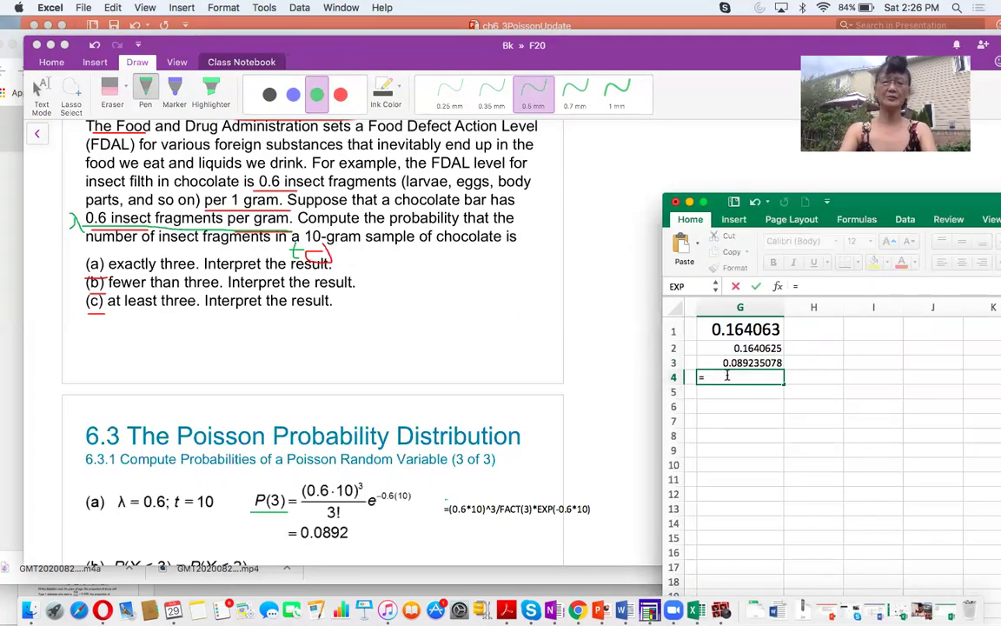
text(poi)
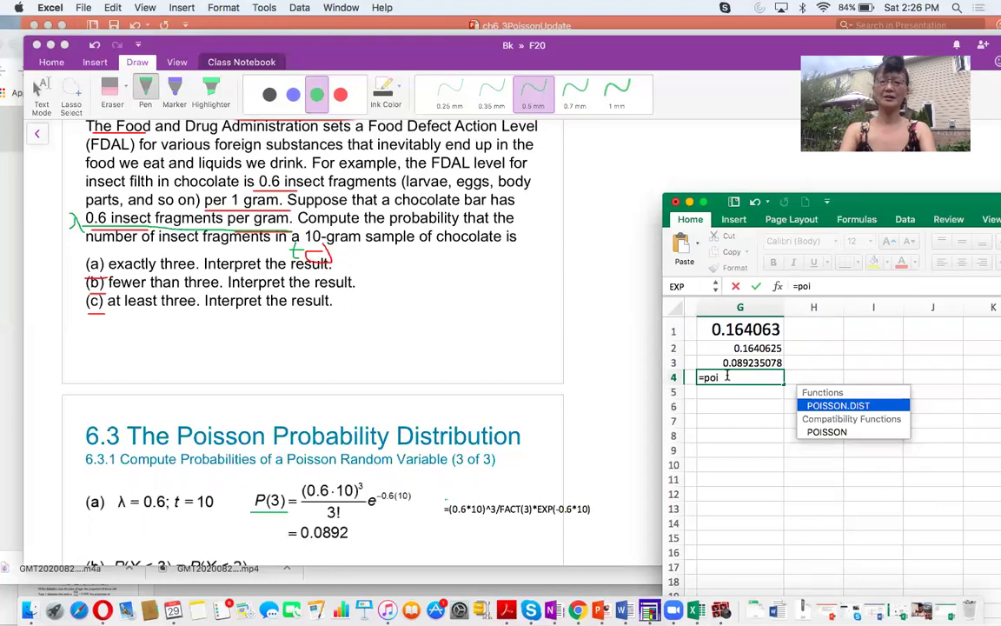
text(sson.dist()
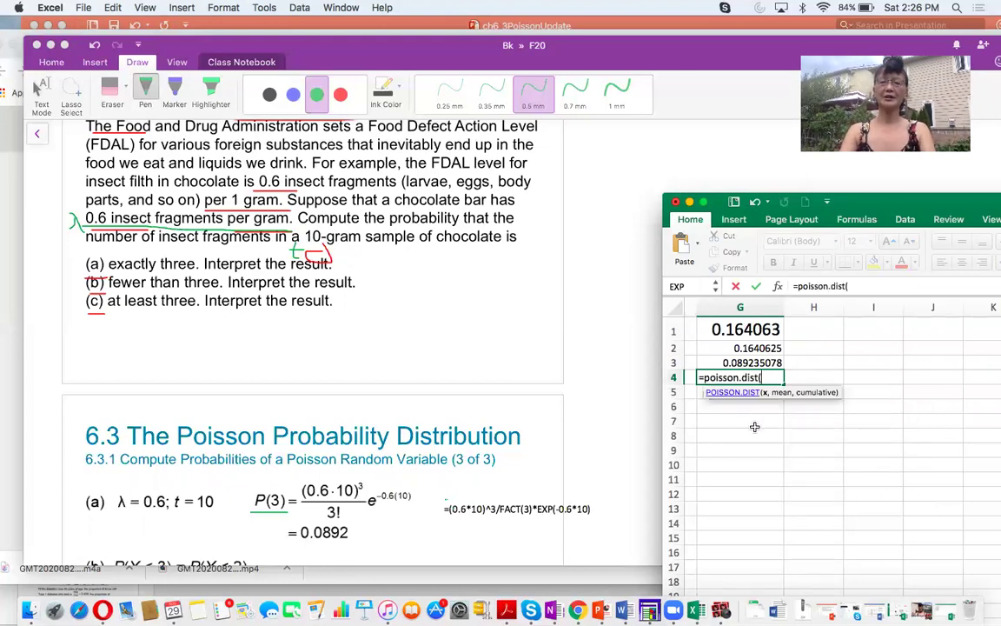
text(3,)
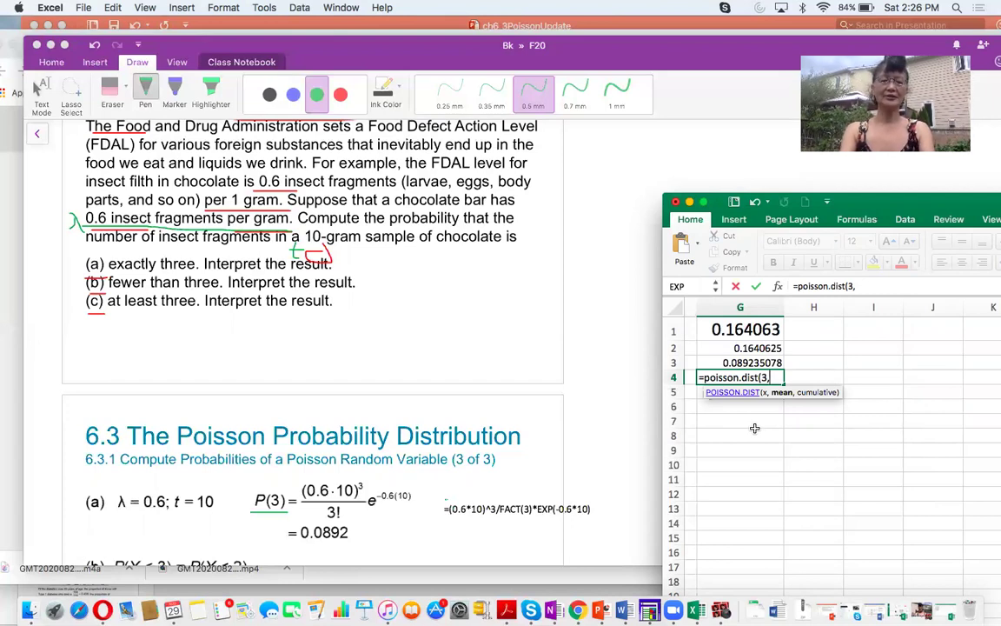
text(6,)
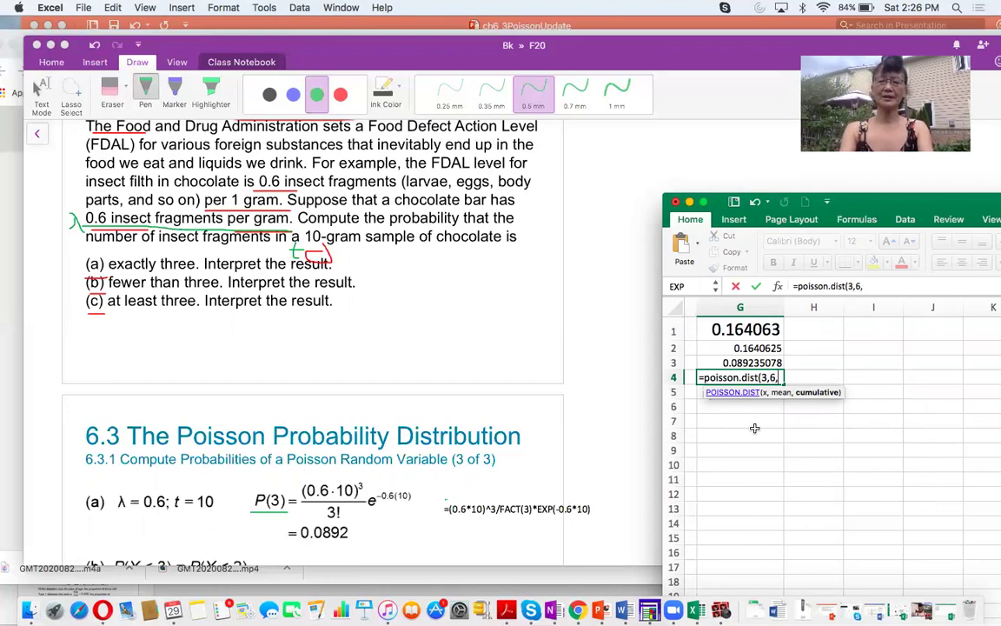
text(0)
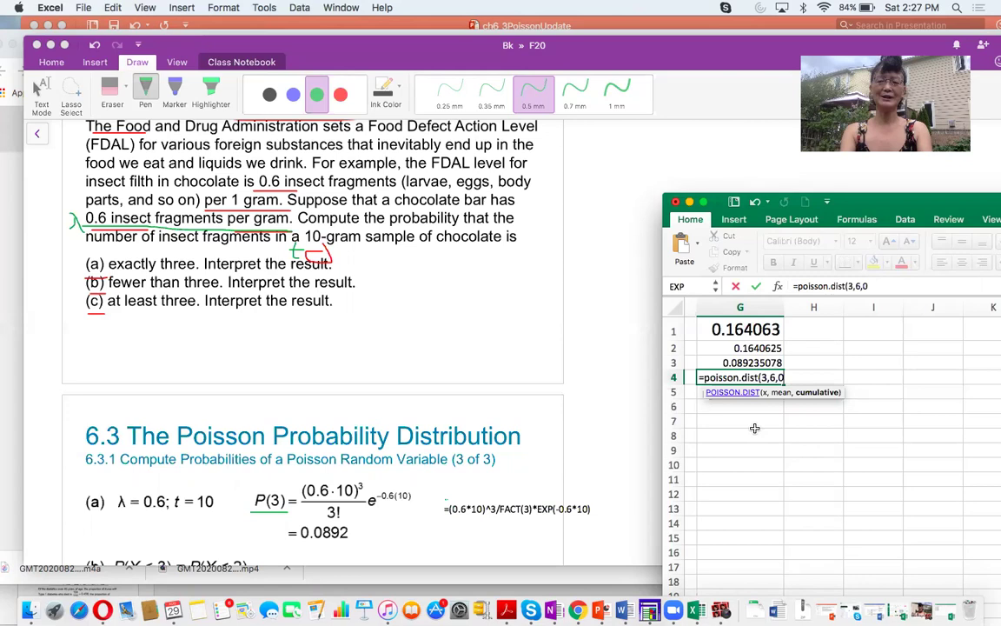
text())
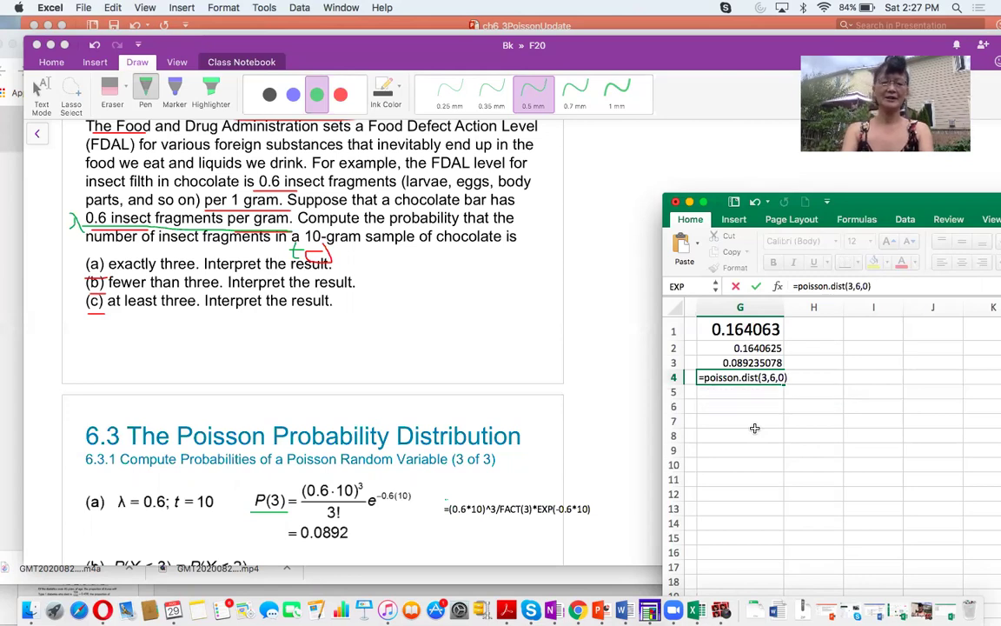
key(Return)
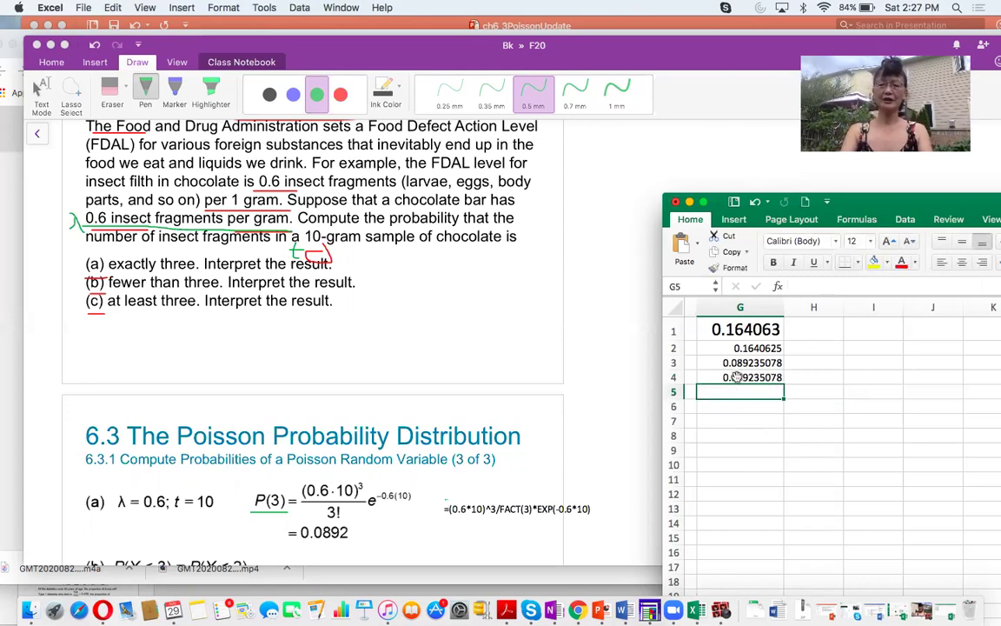
Step: Copy the POISSON.DIST formula text from cell G4 and paste it into the OneNote notes below the first pasted formula
click(736, 378)
click(817, 286)
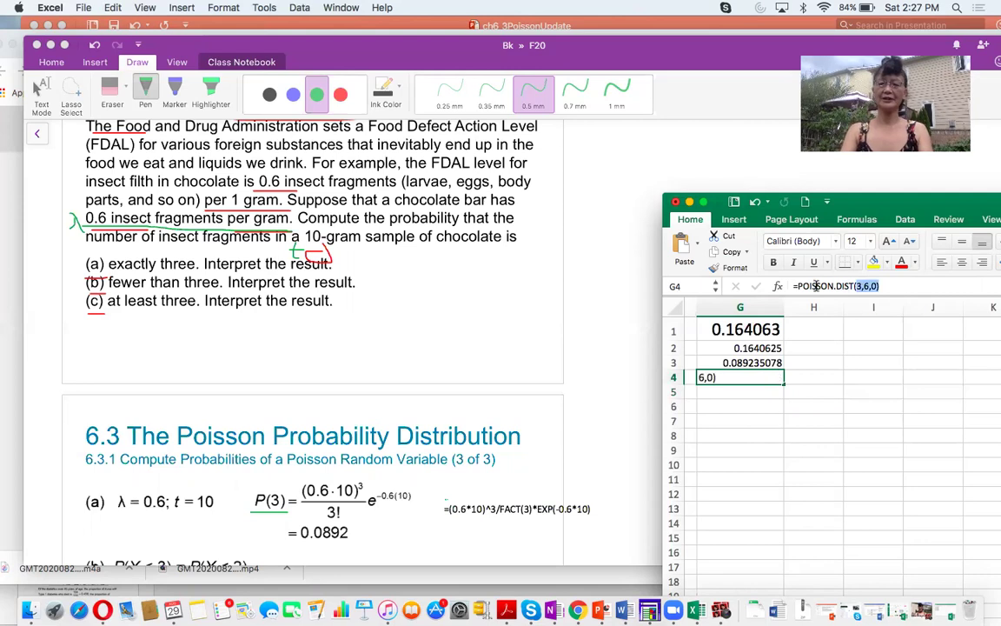
triple_click(817, 286)
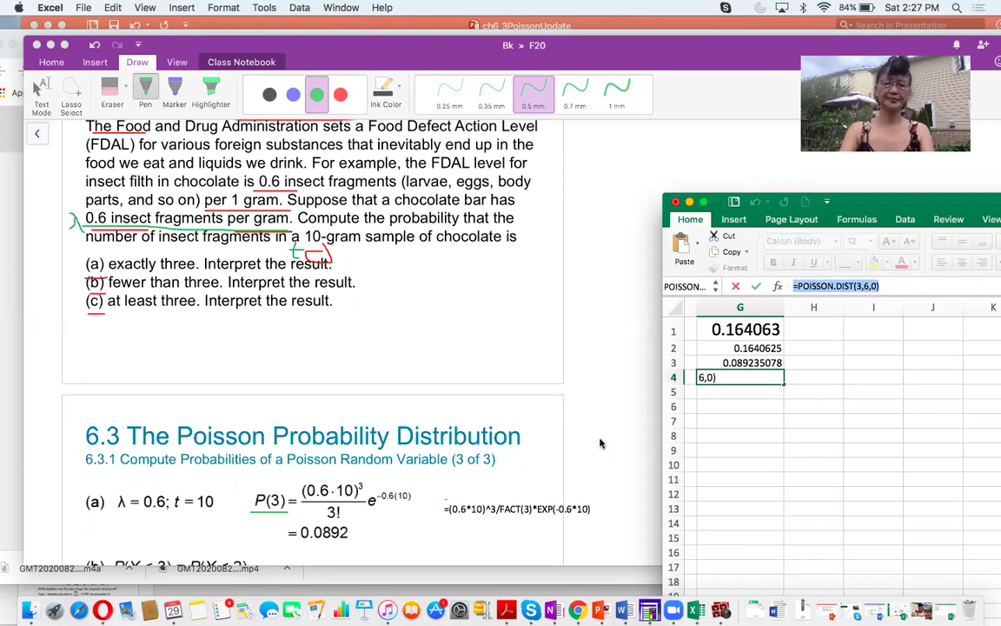
click(372, 487)
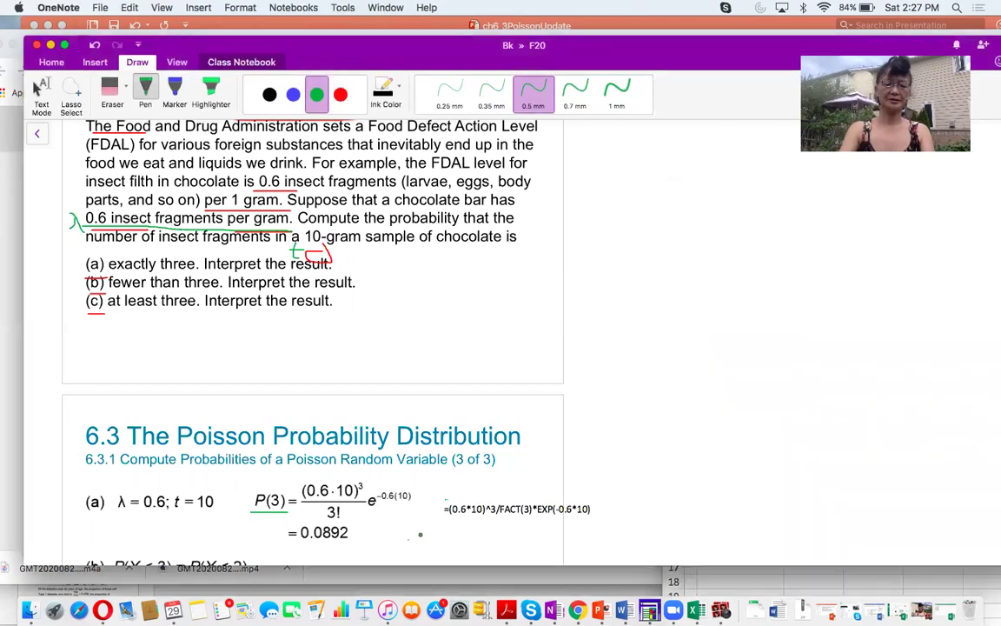
key(super+v)
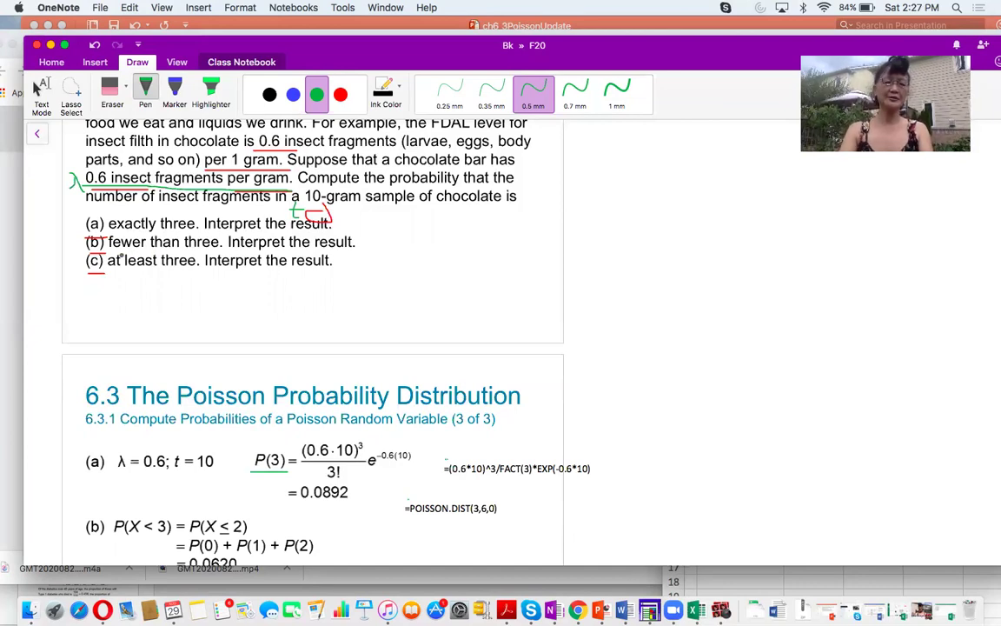
Step: Underline in green "fewer than three" in question (b) and P(X < 3), X ≤ 2, P(0), P(1) and P(2) in its solution
drag(104, 265, 200, 263)
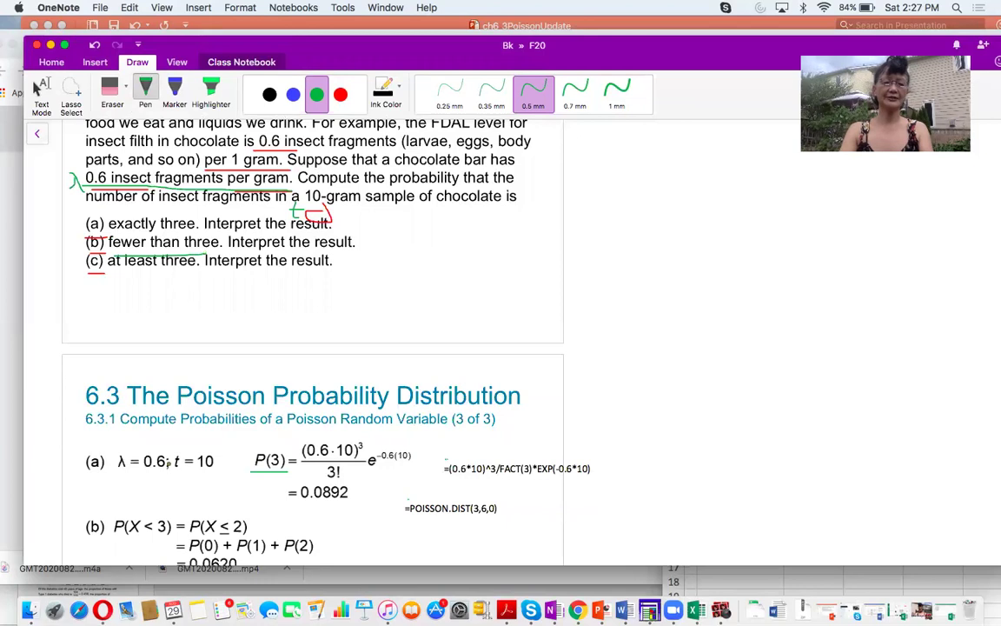
drag(114, 539, 165, 538)
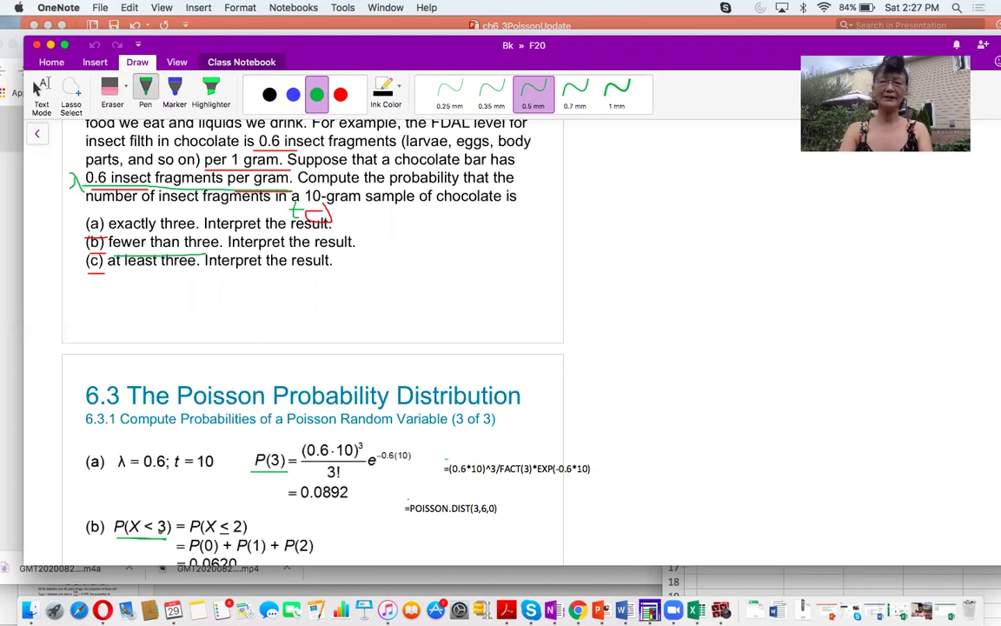
drag(184, 483, 228, 483)
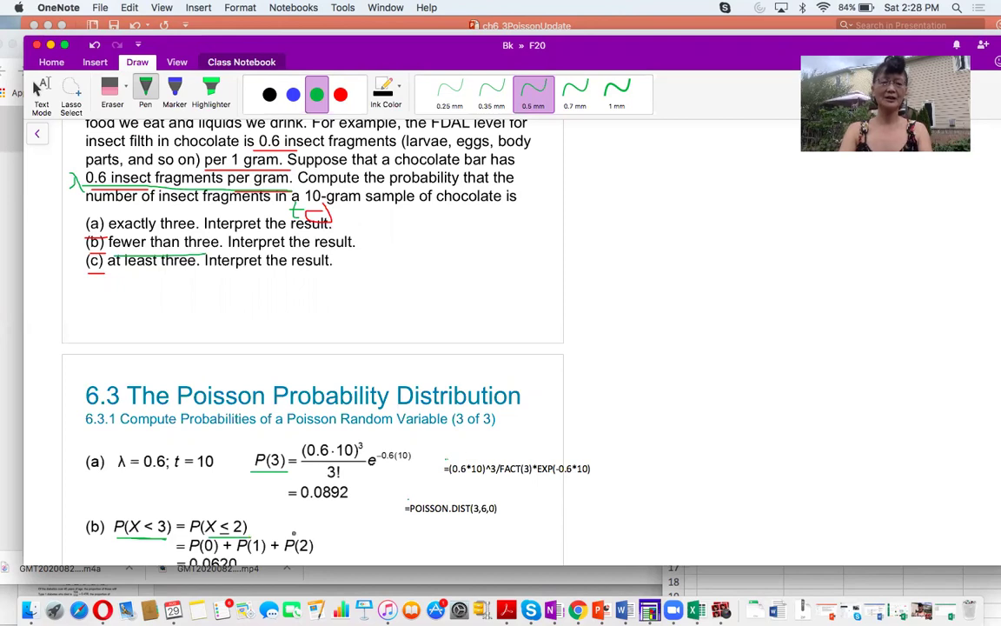
scroll(313, 348, down, 2)
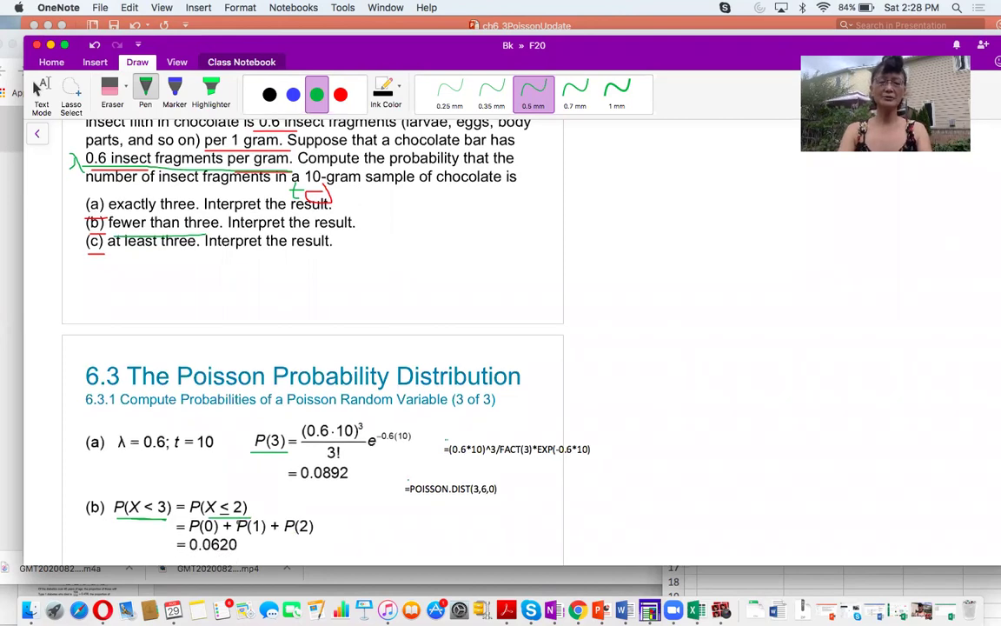
drag(178, 533, 265, 532)
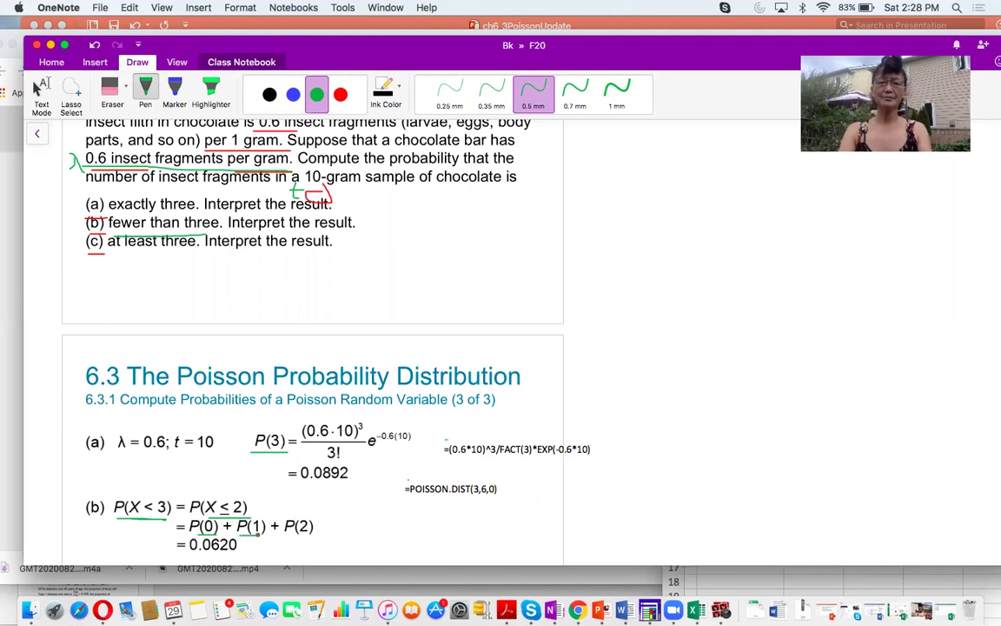
drag(287, 537, 313, 536)
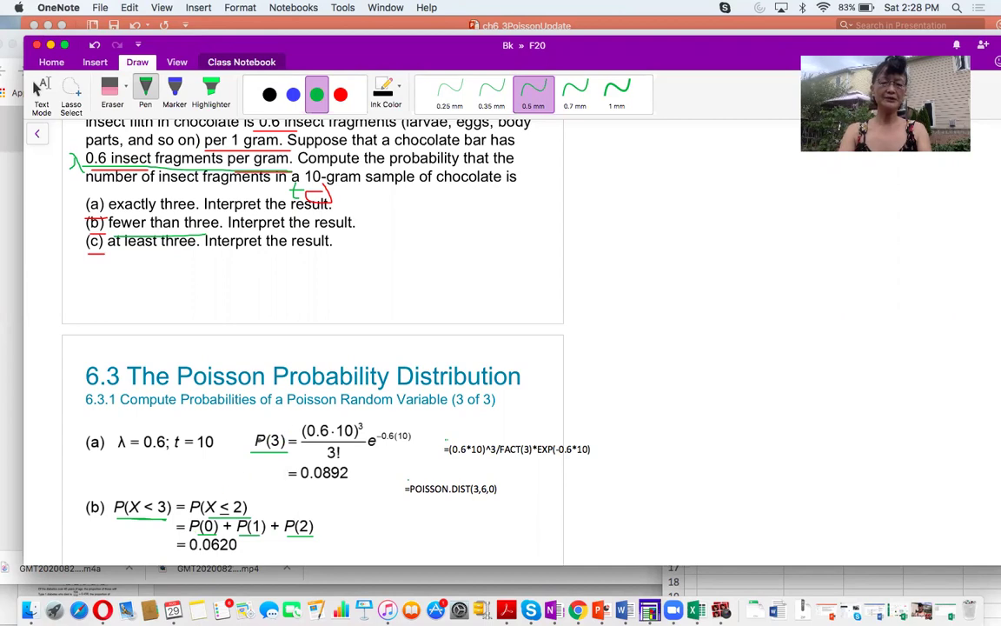
Step: Draw a green box around the Poisson probability formula P(x) and return to part (b) of the solution
scroll(265, 324, up, 4)
scroll(265, 324, up, 9)
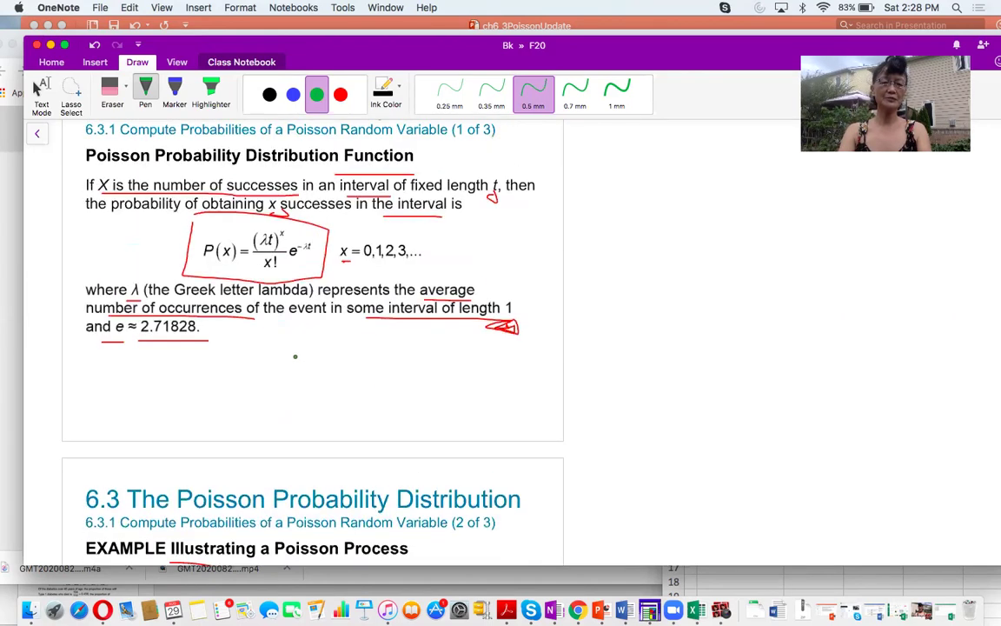
mouse_move(189, 271)
mouse_down()
mouse_move(233, 221)
mouse_move(332, 223)
mouse_move(319, 275)
mouse_move(189, 275)
mouse_up()
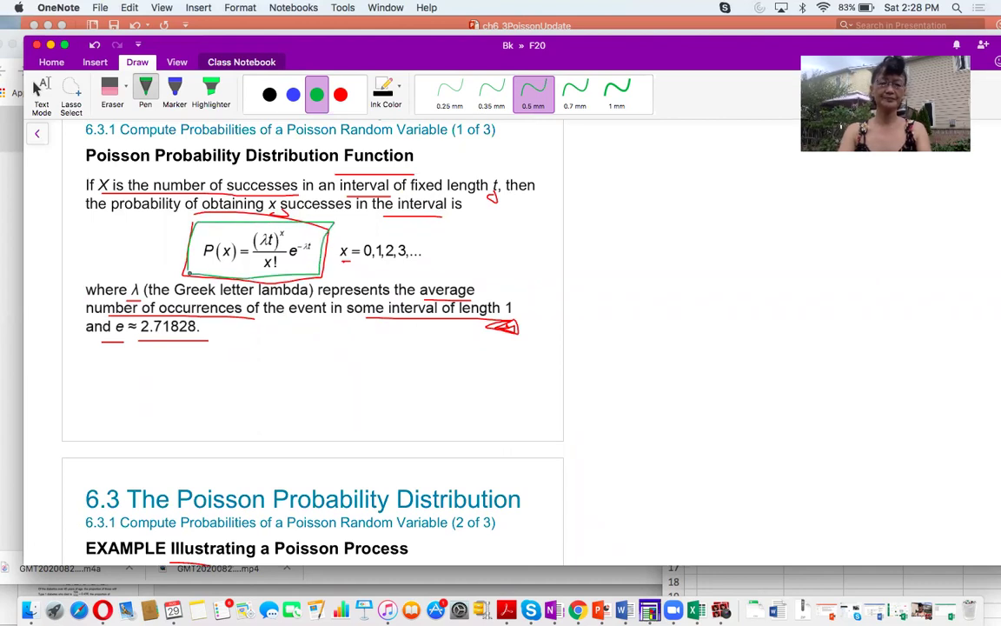
scroll(326, 392, down, 14)
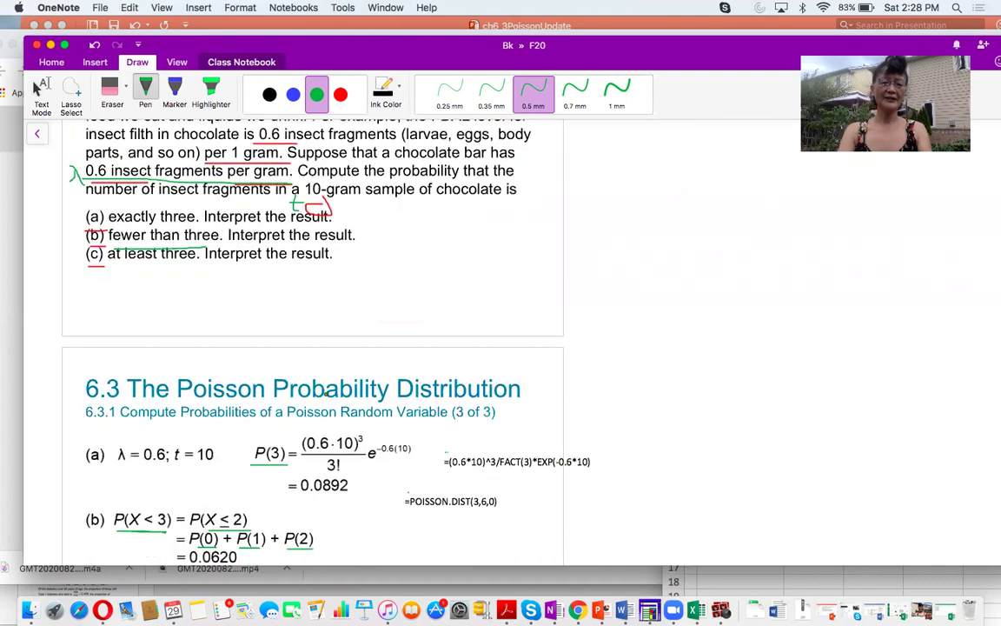
scroll(325, 393, down, 1)
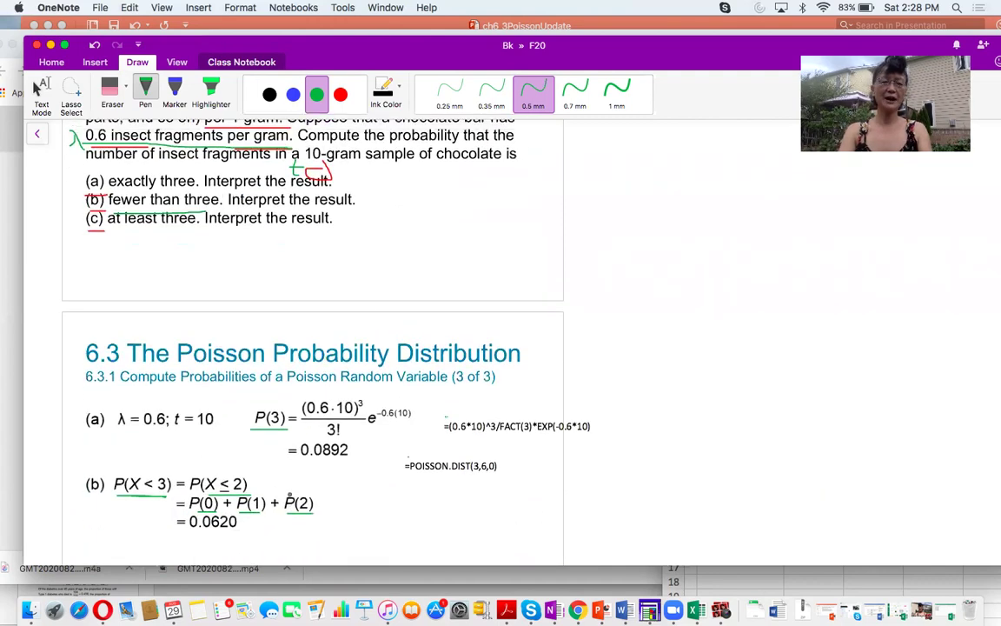
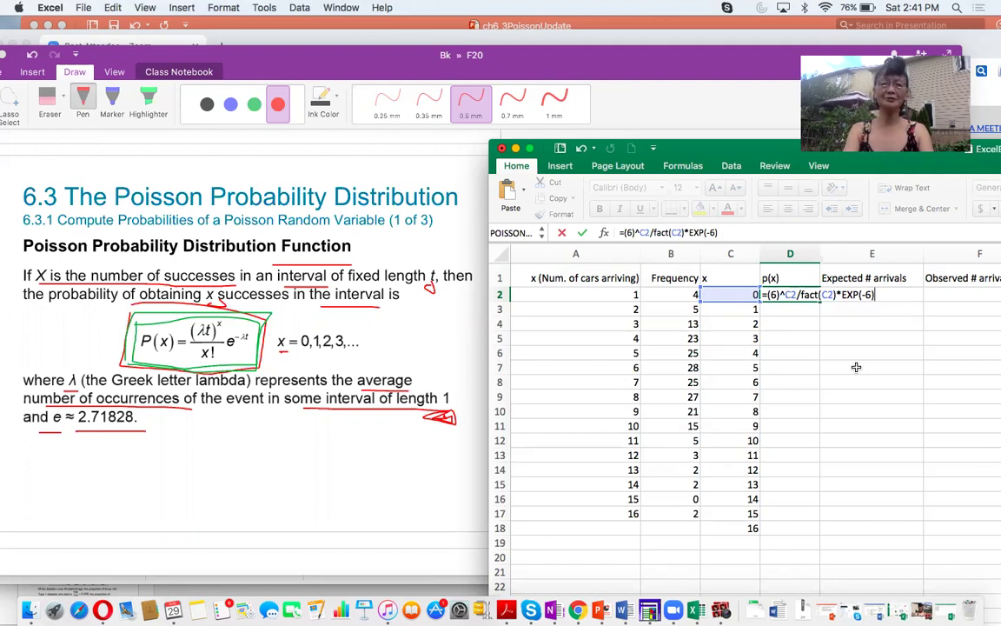
Step: Enter the Poisson formula =(6)^C2/FACT(C2)*EXP(-6) in cell D2 and fill it down to D18
key(Return)
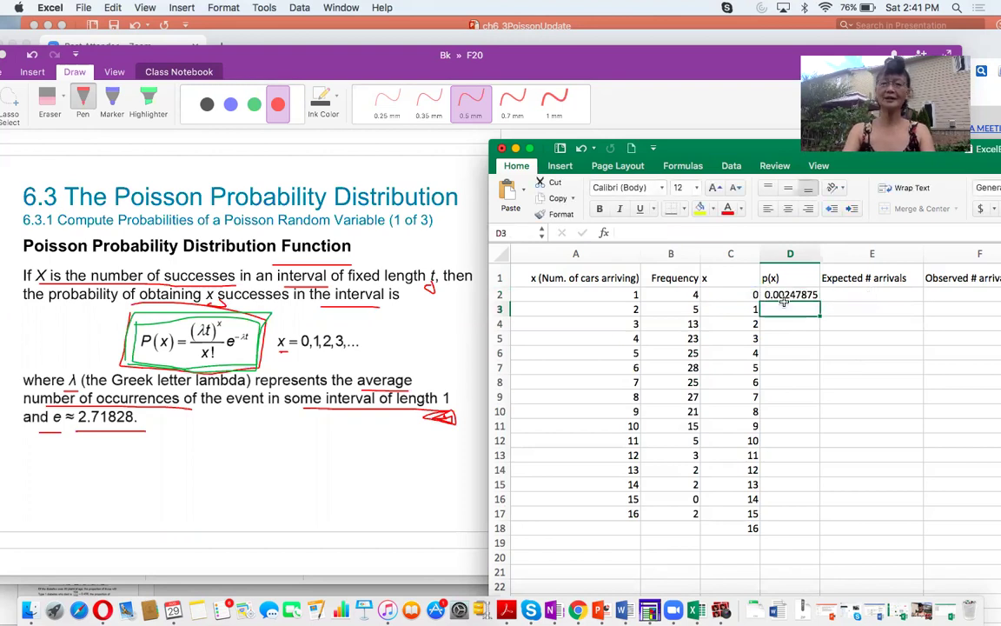
click(789, 295)
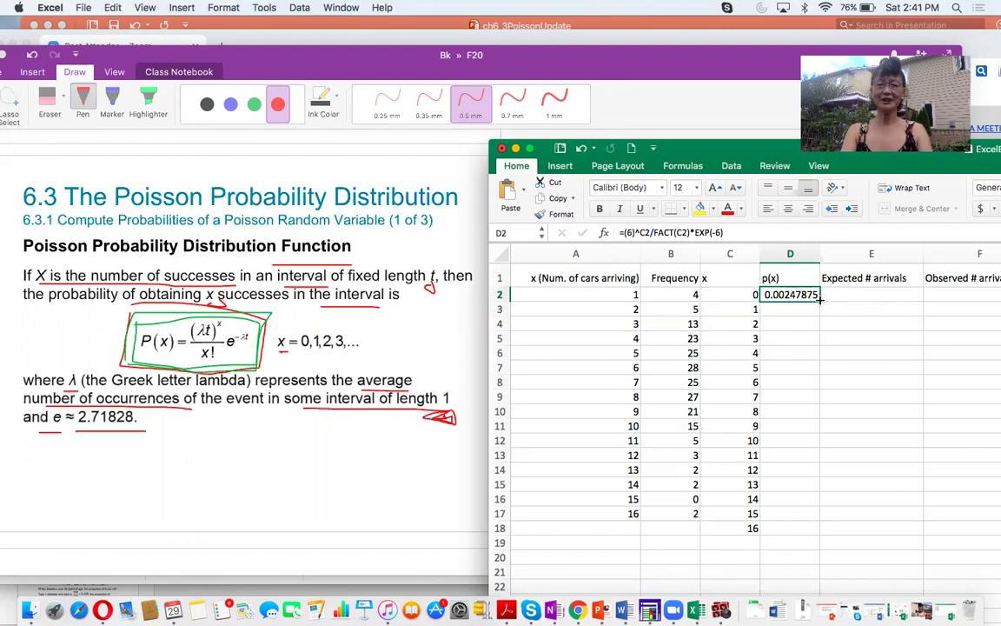
drag(819, 299, 809, 529)
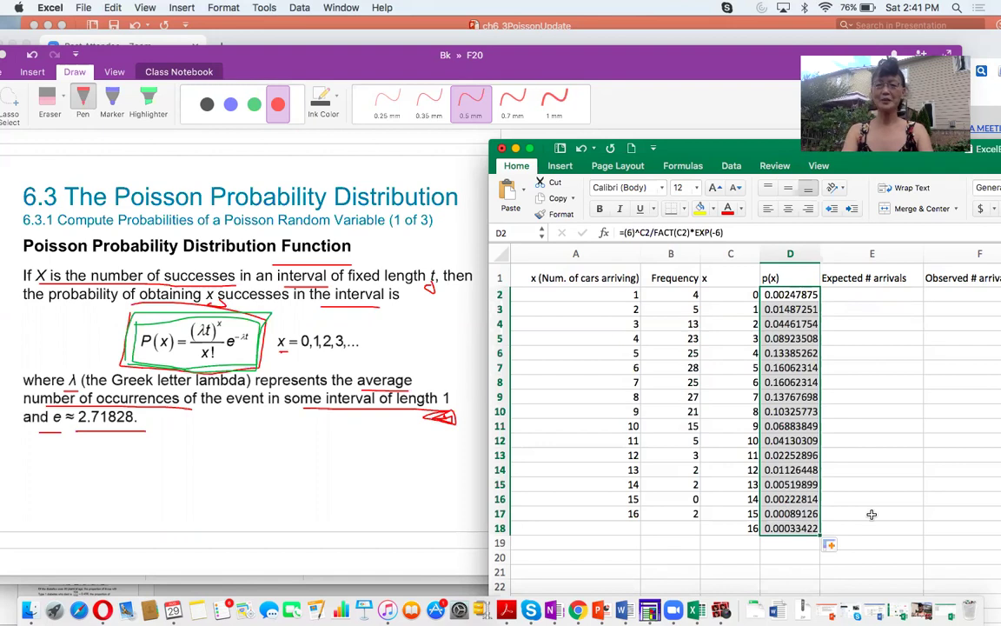
click(716, 323)
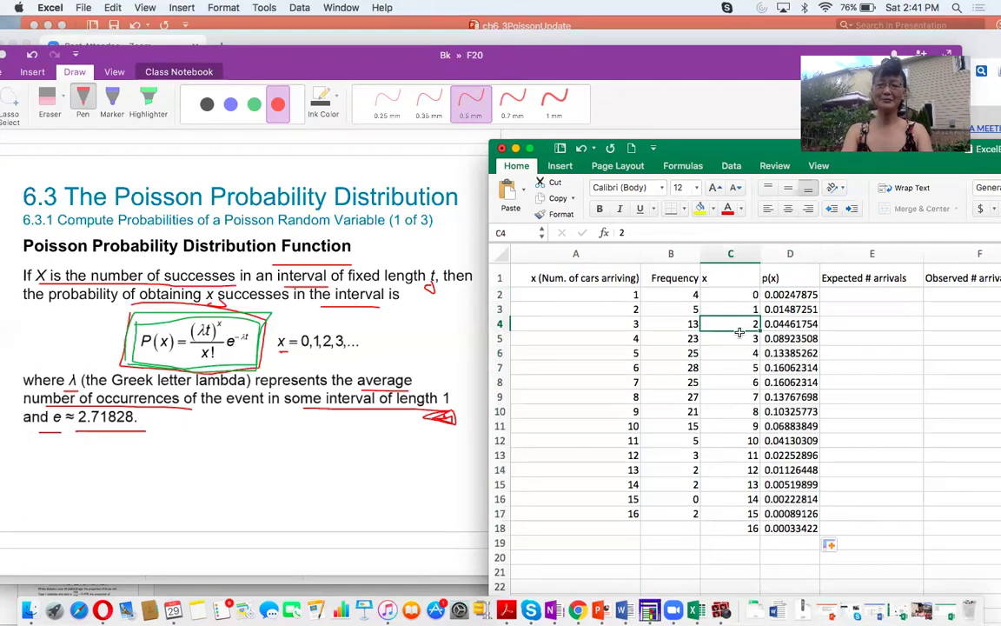
click(736, 495)
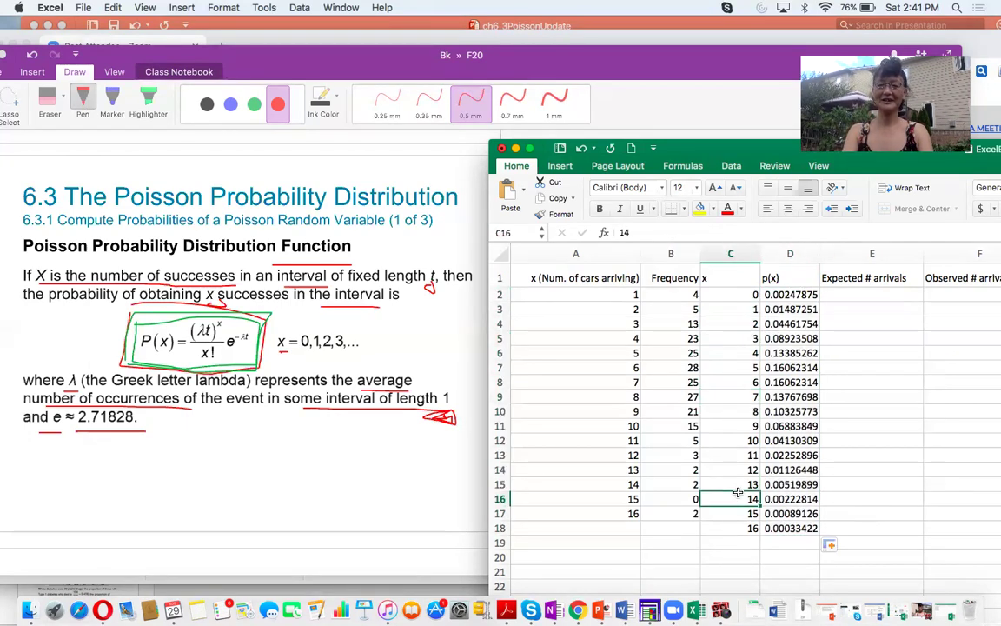
Step: Copy the formula text from cell D2 and paste it in the OneNote notes after "advertising." in the first Tim-Horton's Drive-Through question
click(784, 295)
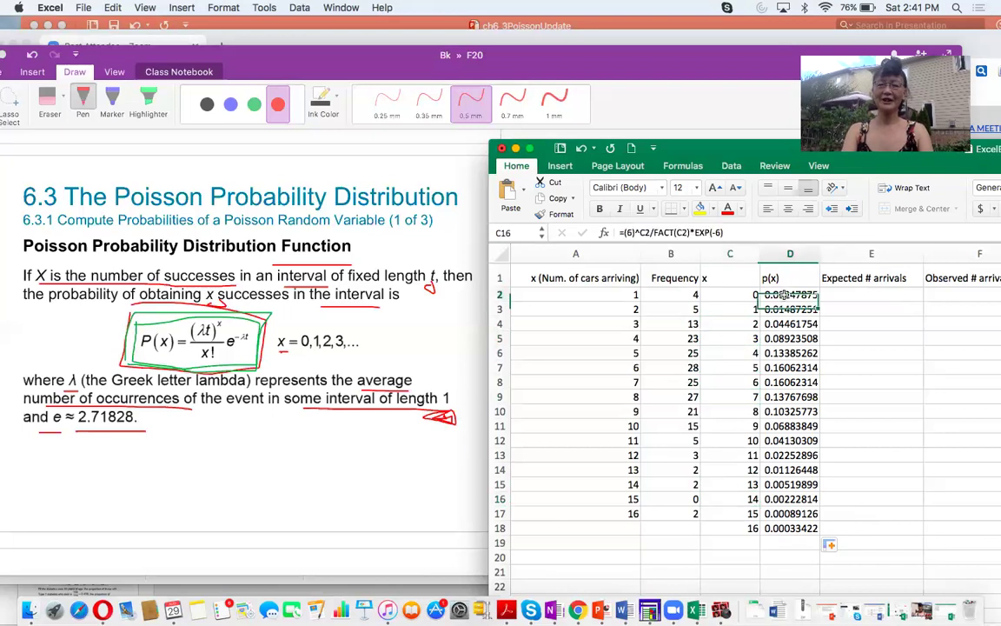
drag(723, 232, 622, 231)
key(super+c)
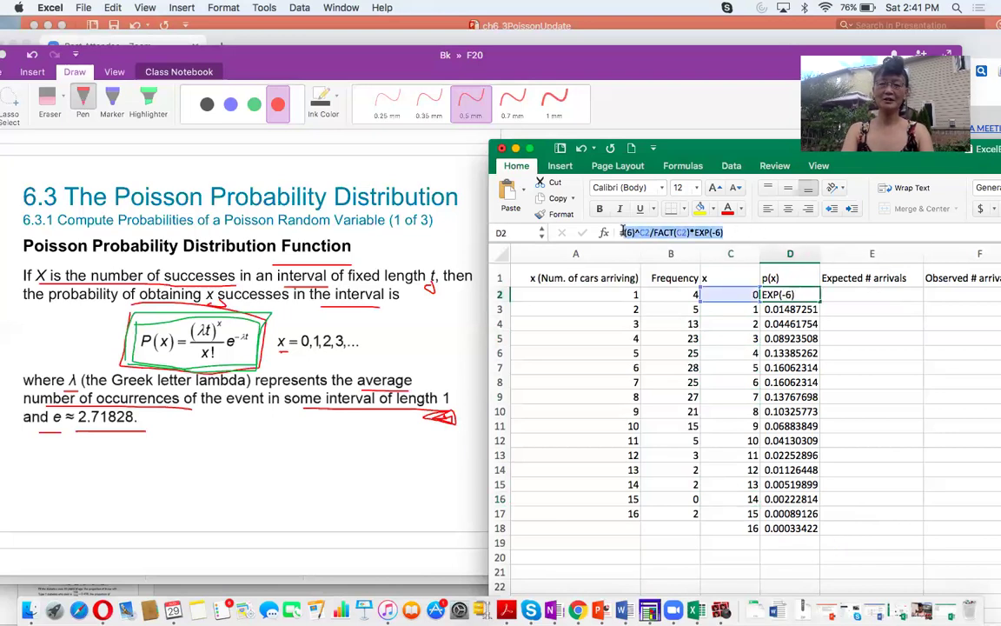
scroll(267, 333, down, 10)
scroll(296, 383, down, 15)
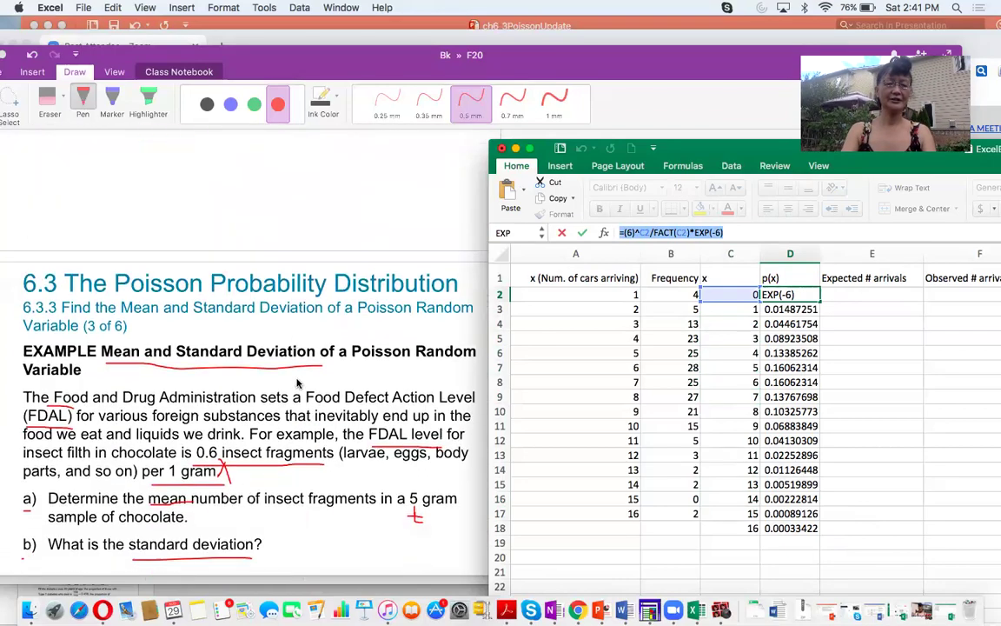
scroll(296, 383, down, 15)
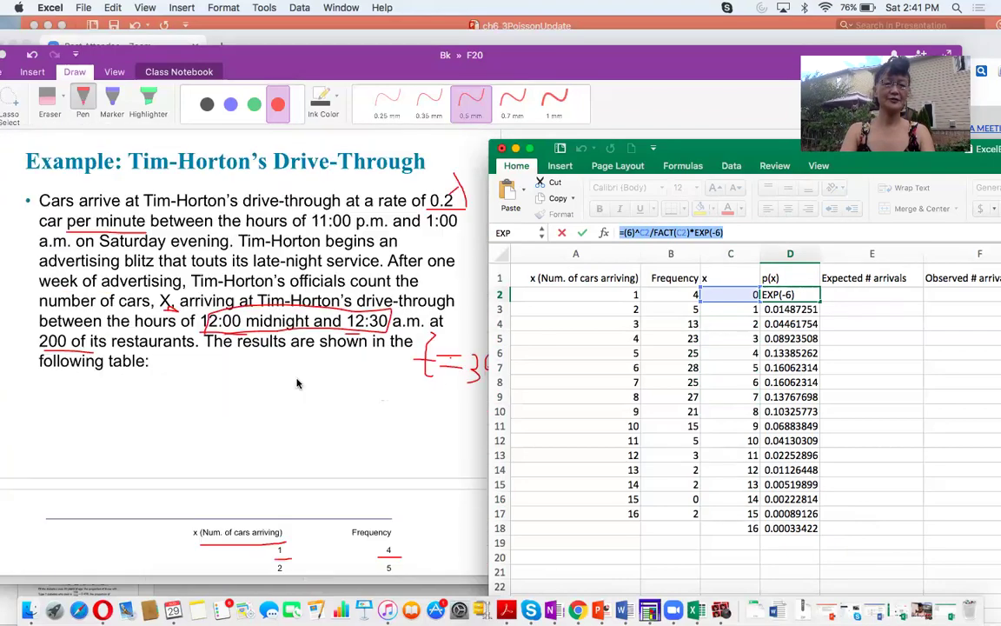
scroll(297, 383, down, 3)
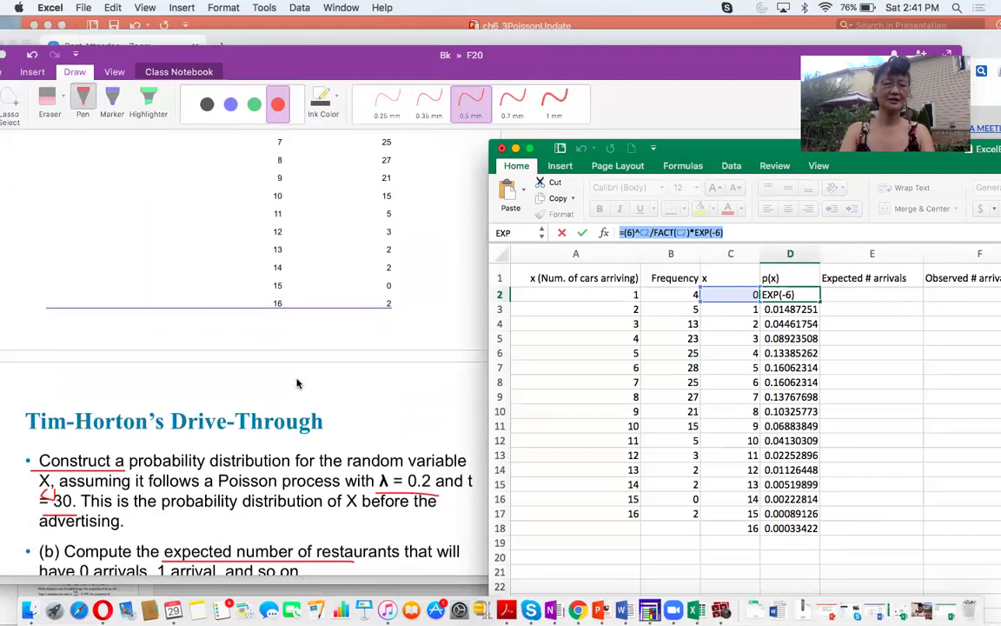
click(148, 478)
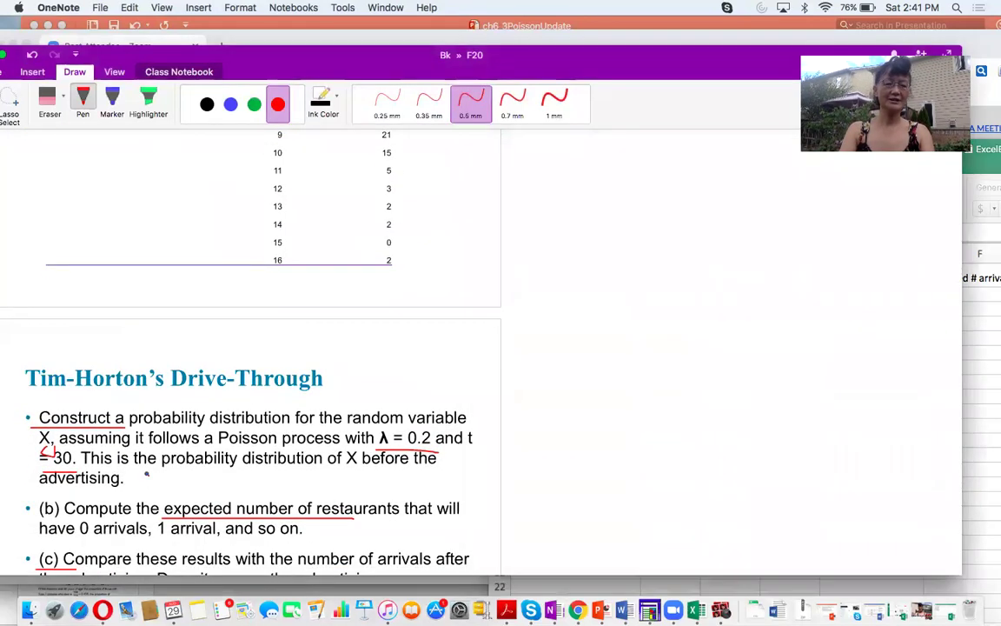
key(super+z)
key(super+v)
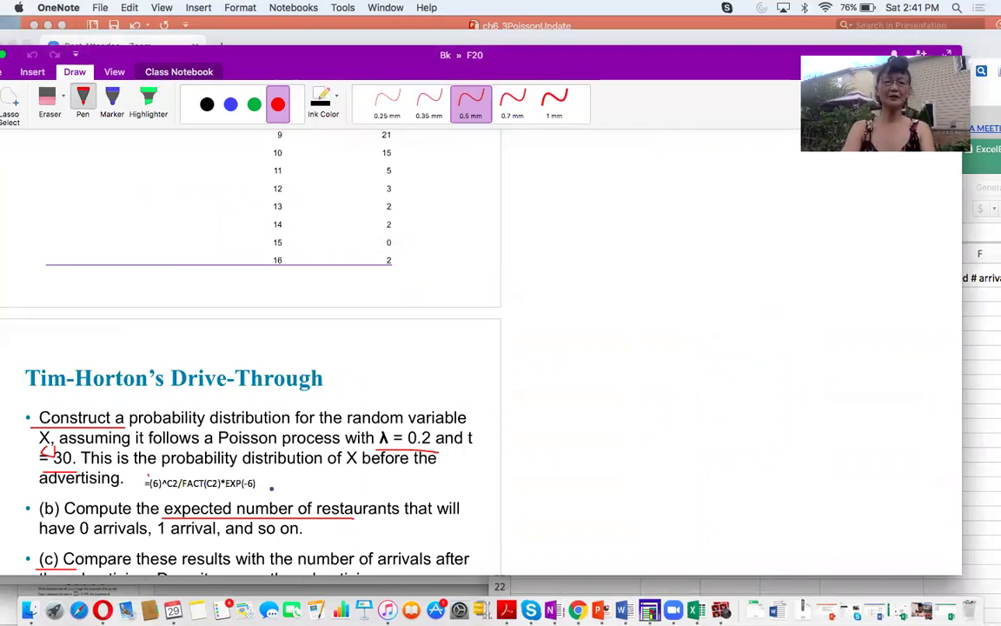
Step: Back in Excel, cancel the open edit of cell D2 and select the x and p(x) distribution, C1:D18
click(974, 300)
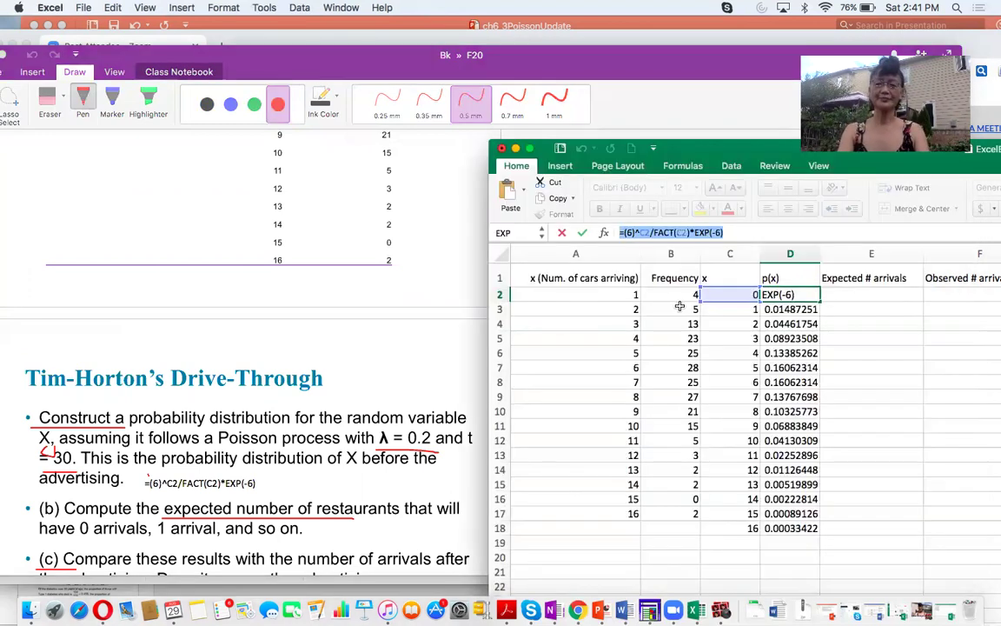
text(=)
drag(719, 277, 782, 280)
key(Escape)
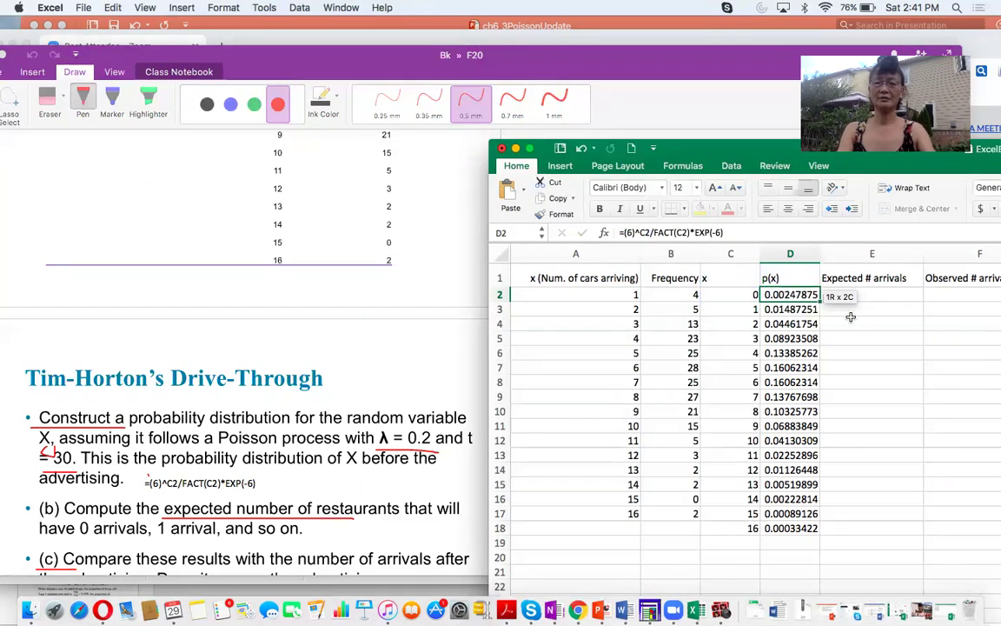
key(Right)
key(Down)
key(Down)
key(Down)
drag(722, 278, 765, 521)
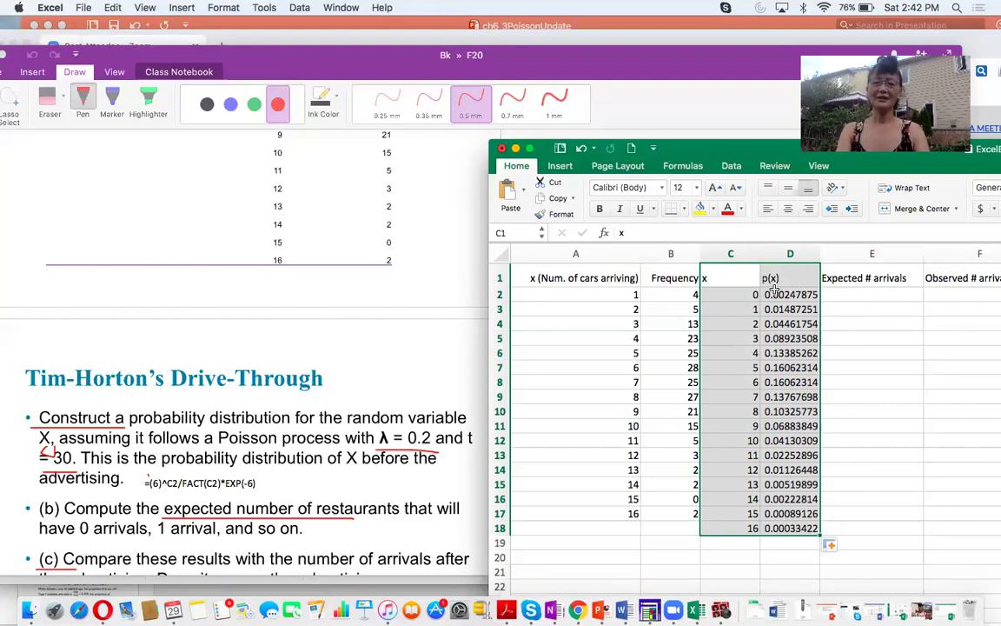
Step: Review question (b) in the OneNote notes and circle the 200 restaurants in red in the Tim-Horton's example text
scroll(214, 497, down, 1)
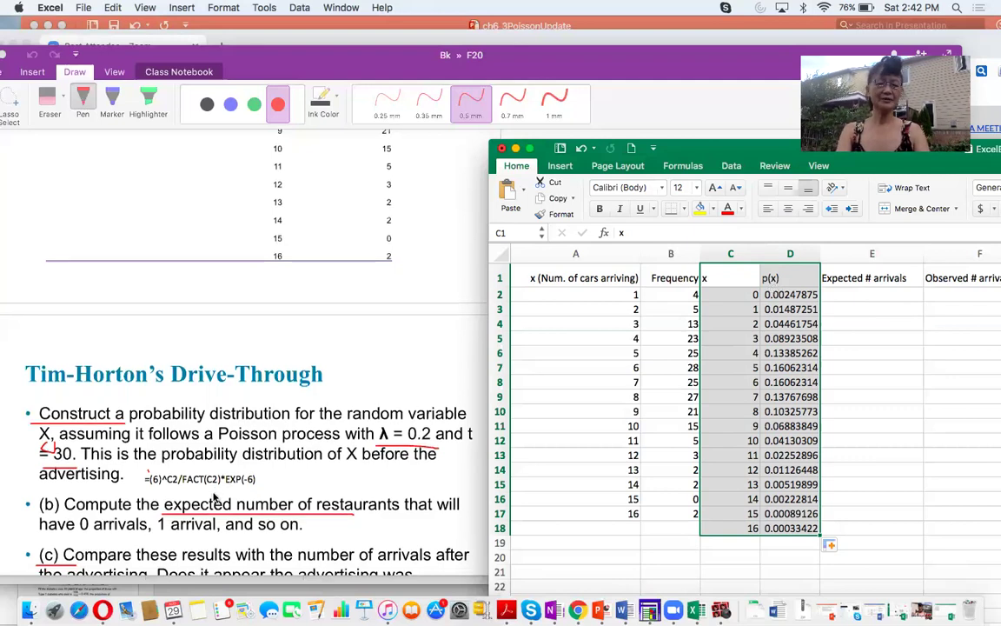
scroll(214, 497, down, 3)
click(73, 483)
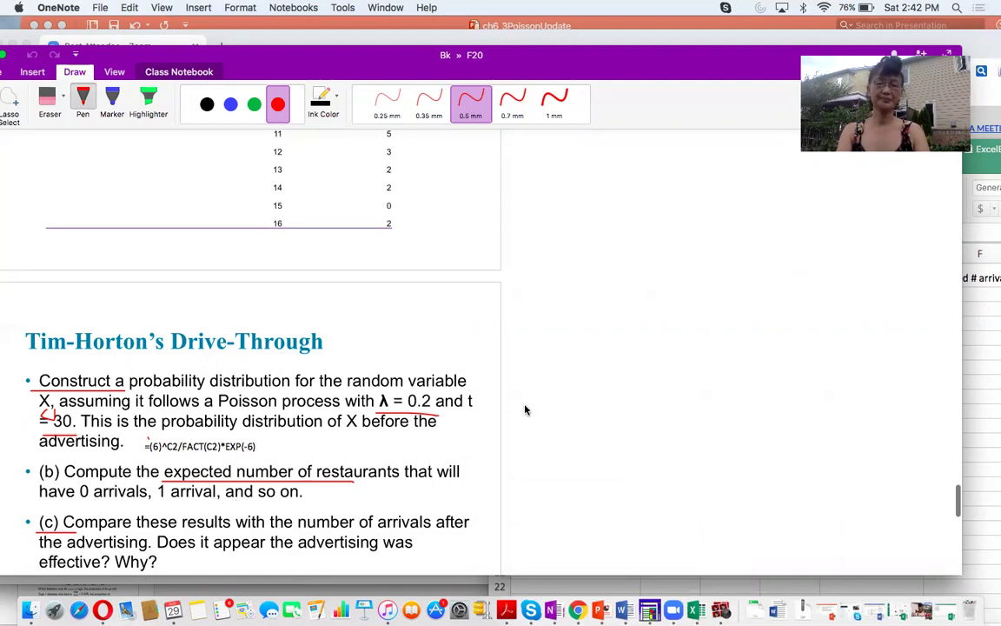
click(977, 310)
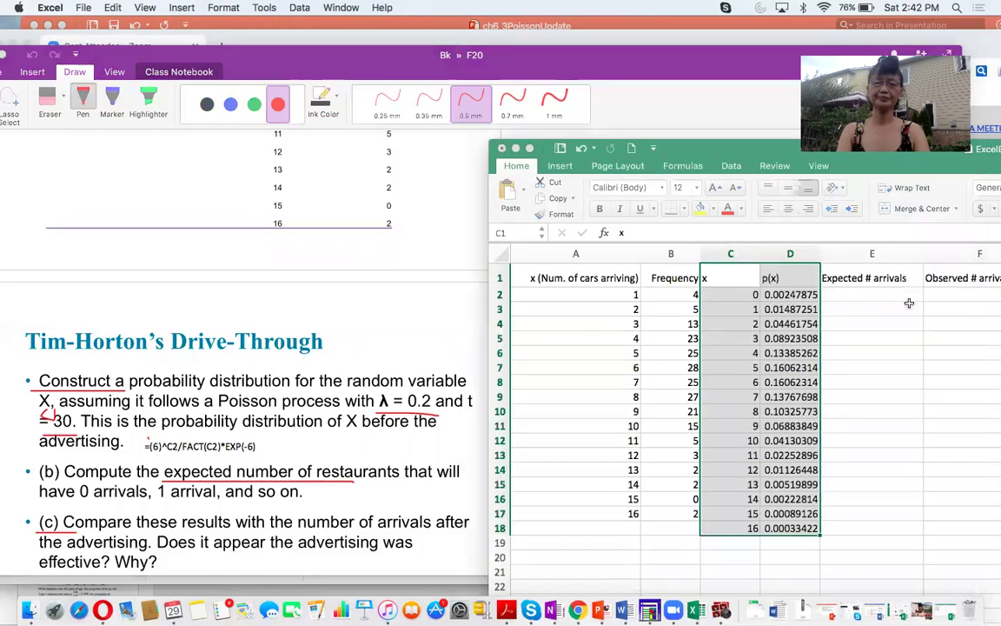
click(788, 294)
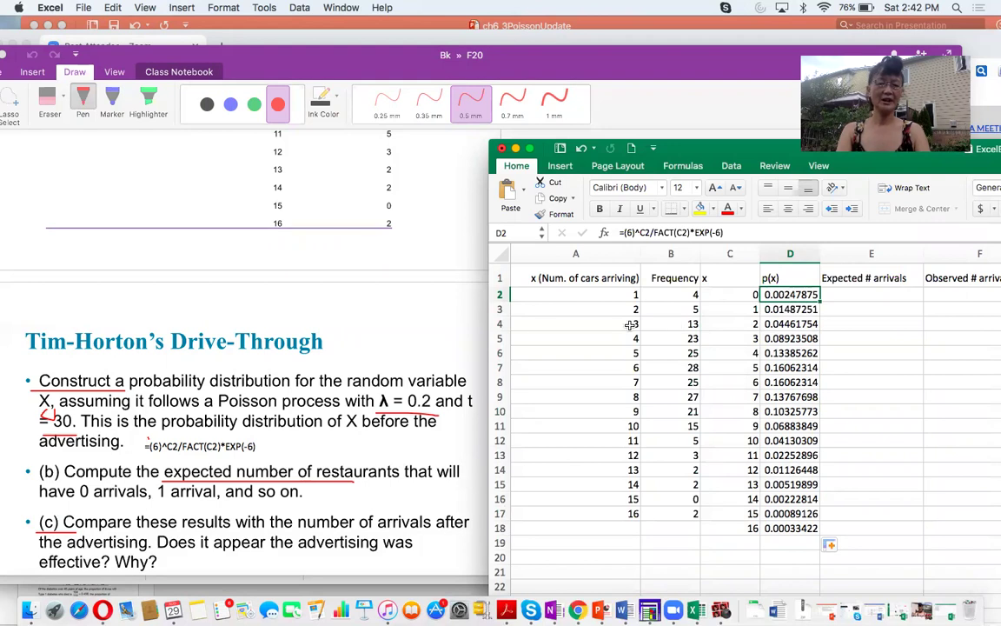
scroll(376, 342, up, 10)
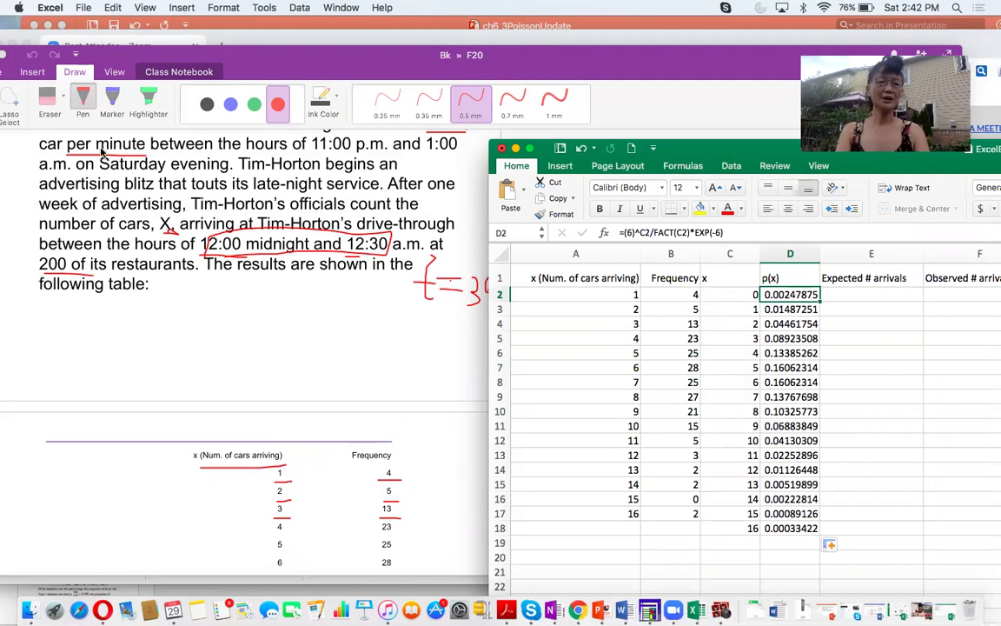
click(279, 106)
mouse_move(42, 271)
mouse_down()
mouse_move(25, 267)
mouse_move(39, 253)
mouse_move(68, 254)
mouse_up()
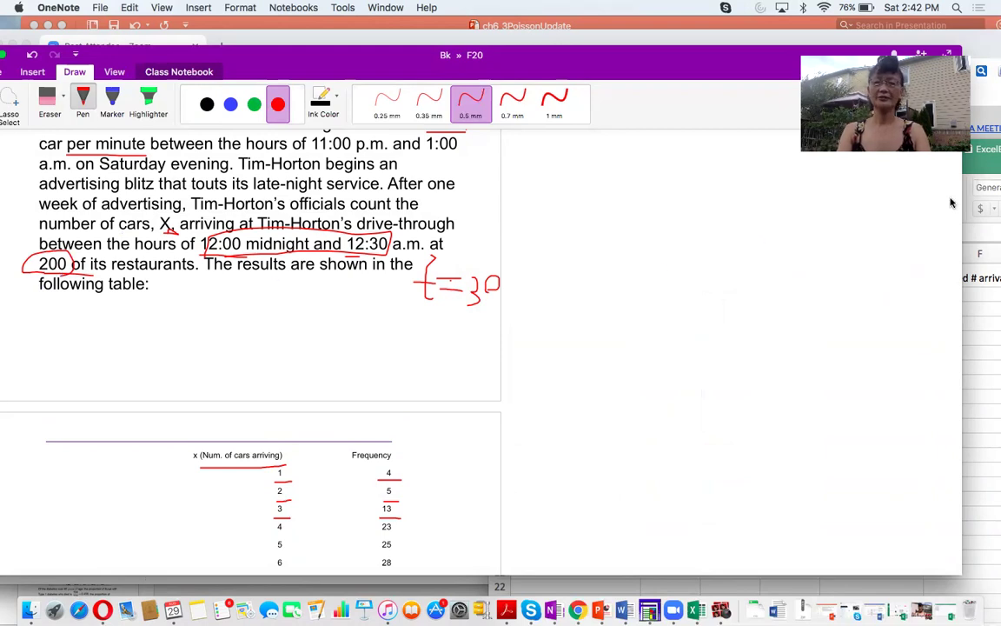
Step: In Excel, append ":200*P(x)" to the Expected # arrivals heading in E1 and widen column E to fit it
click(982, 150)
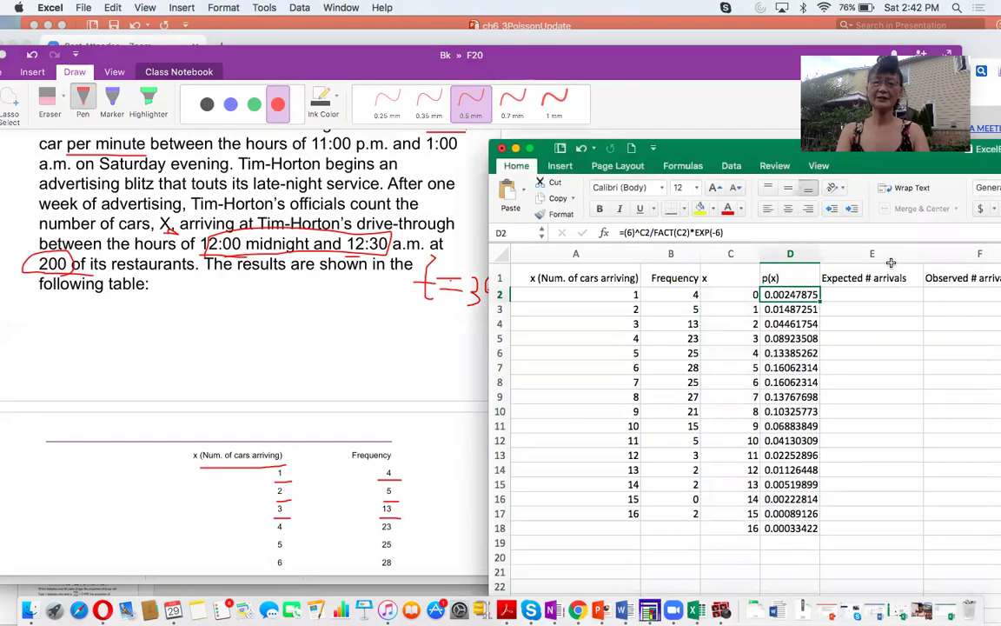
click(855, 295)
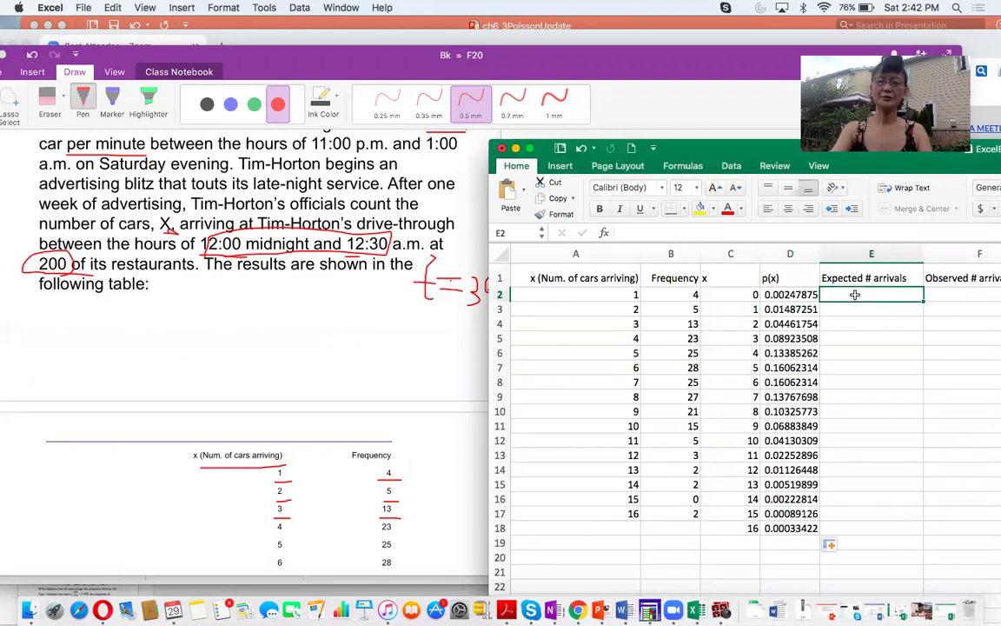
key(Up)
click(719, 232)
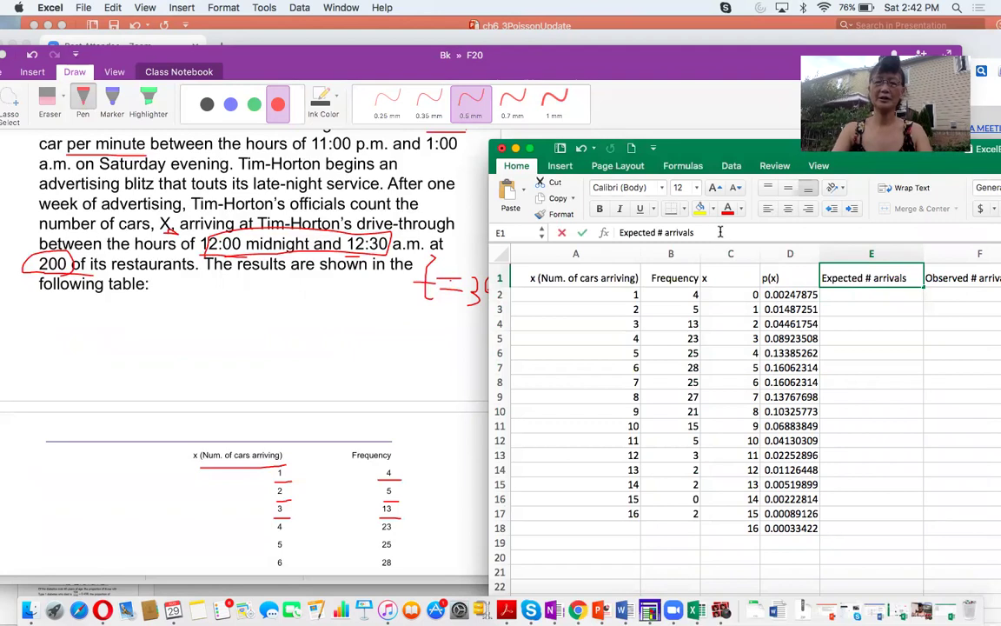
text(:200*P(x))
key(Return)
key(Return)
key(Return)
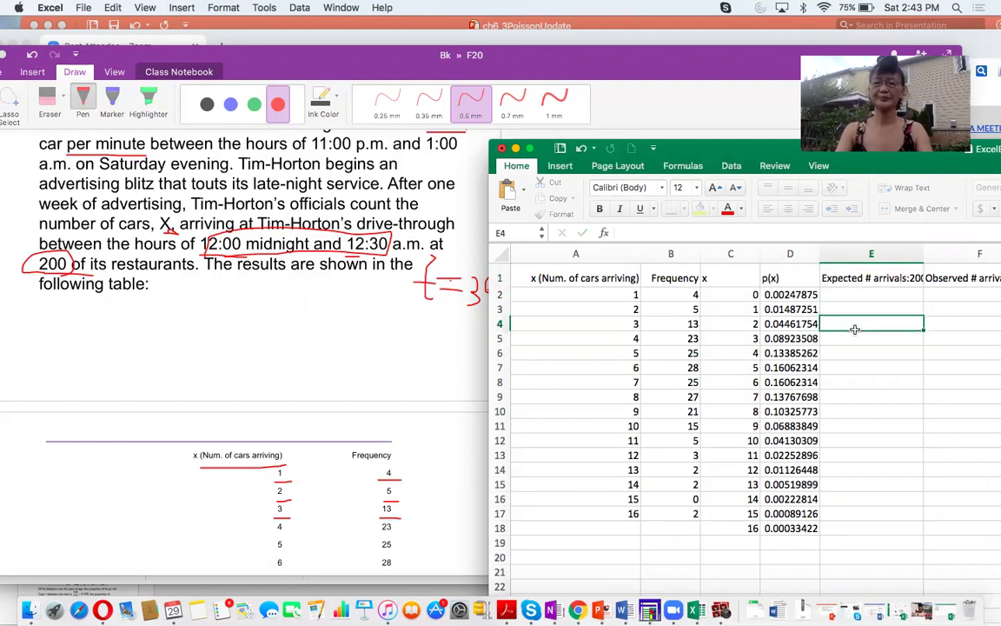
drag(925, 250, 956, 250)
Step: Calculate the expected number of arrivals with =200*D2 in cell E2 and fill the formula down to E18
click(886, 294)
text(=)
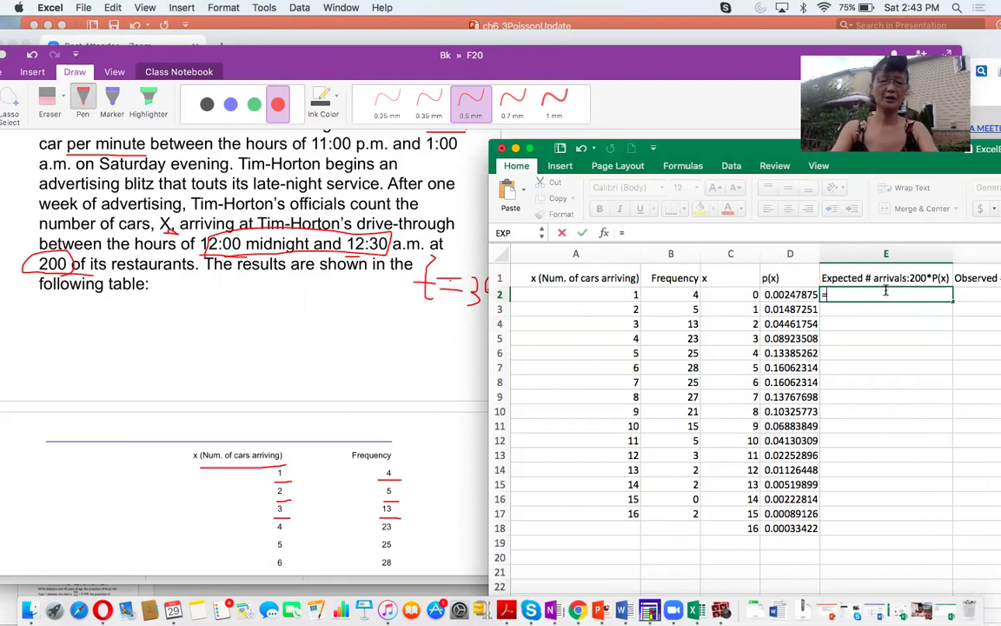
text(200*)
click(794, 295)
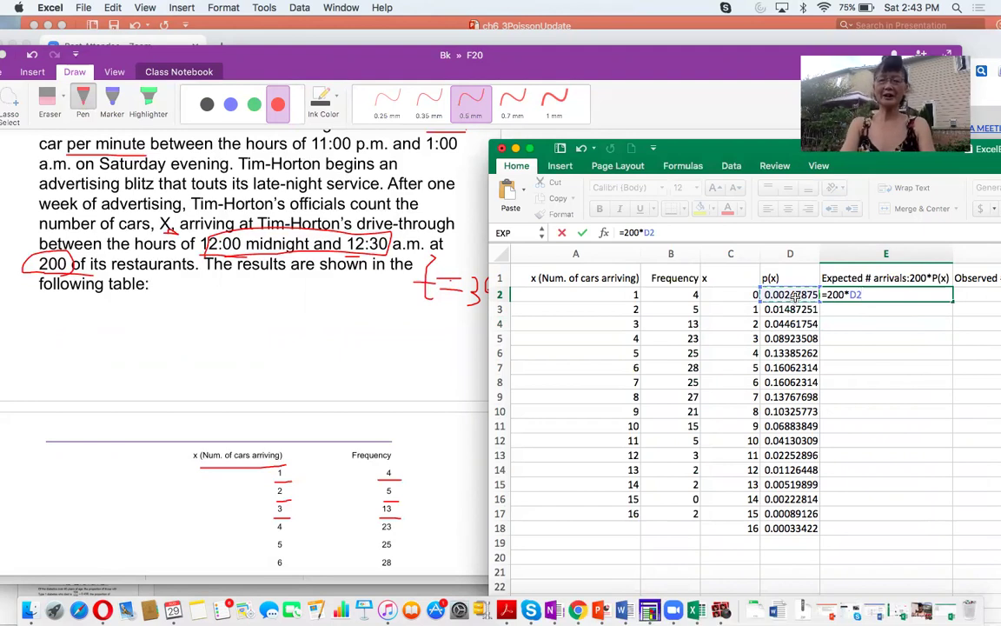
key(Return)
click(881, 297)
drag(953, 301, 938, 527)
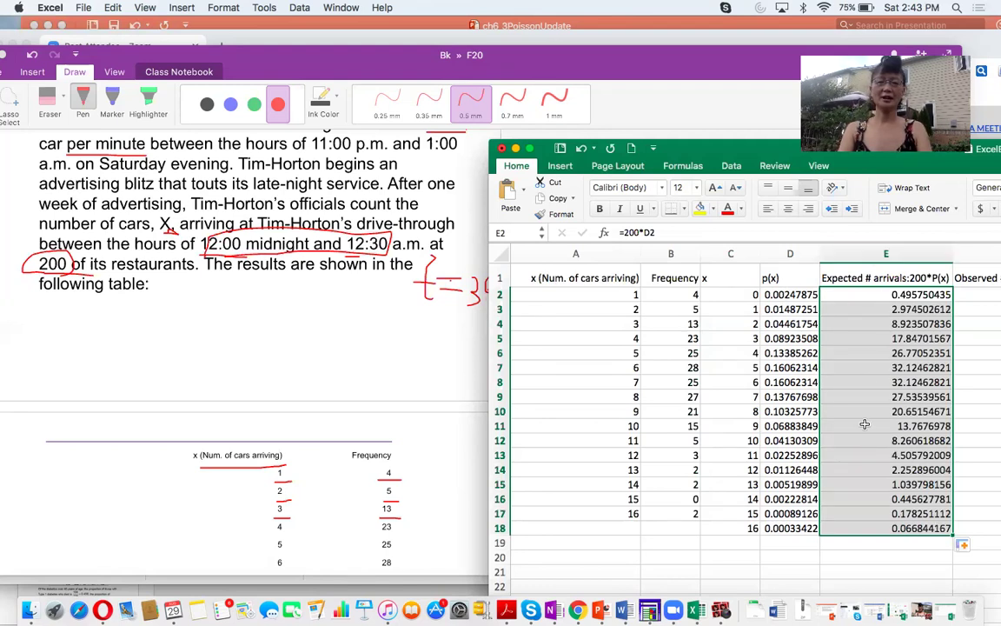
Step: Review question (c), then copy the frequencies in B2:B17 into the Observed # arrivals column starting at F3
scroll(265, 411, down, 10)
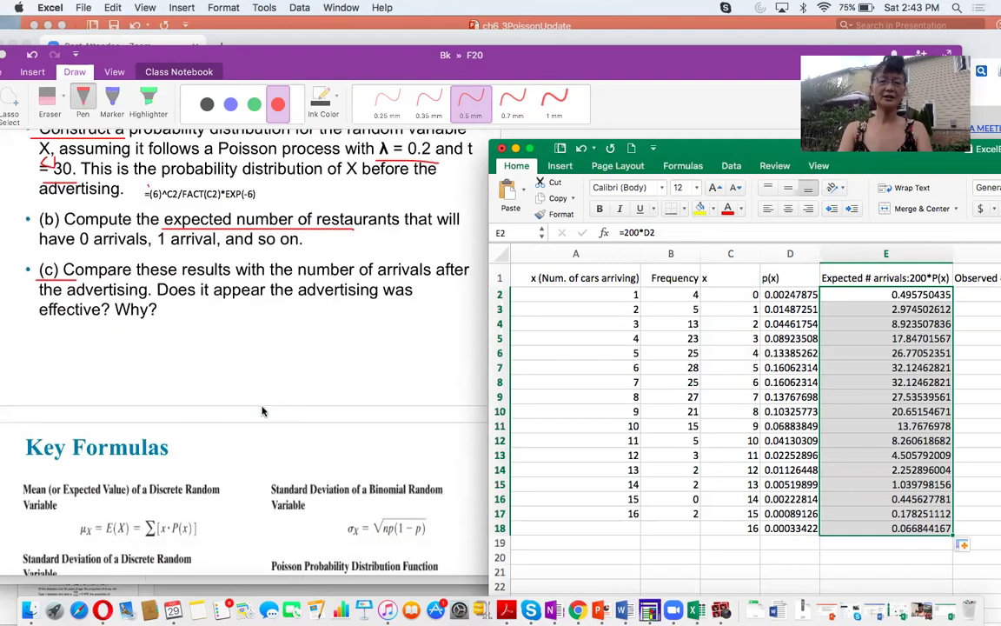
scroll(263, 411, down, 1)
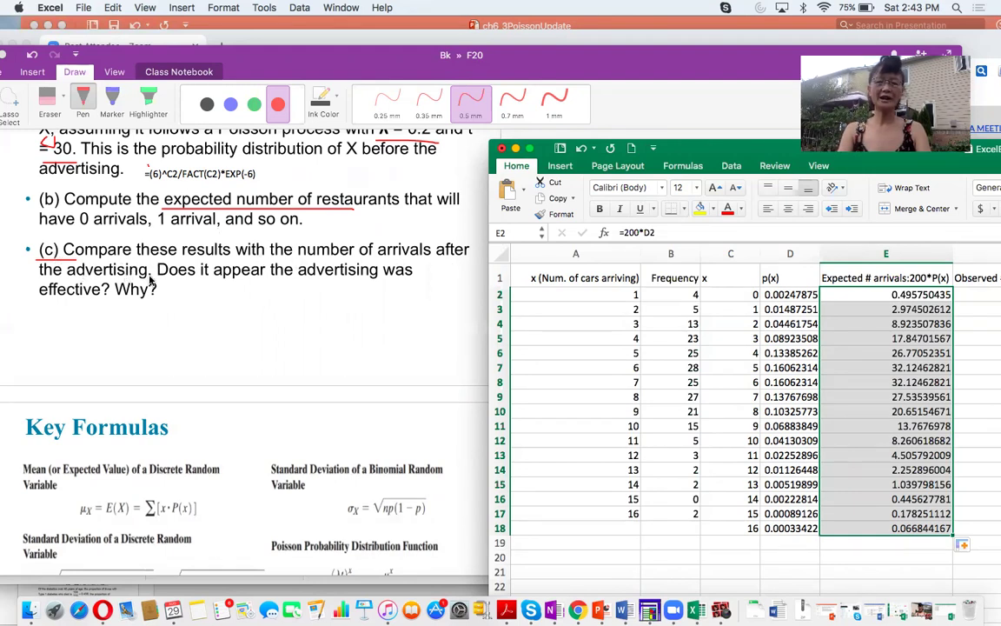
click(671, 295)
drag(674, 306, 665, 516)
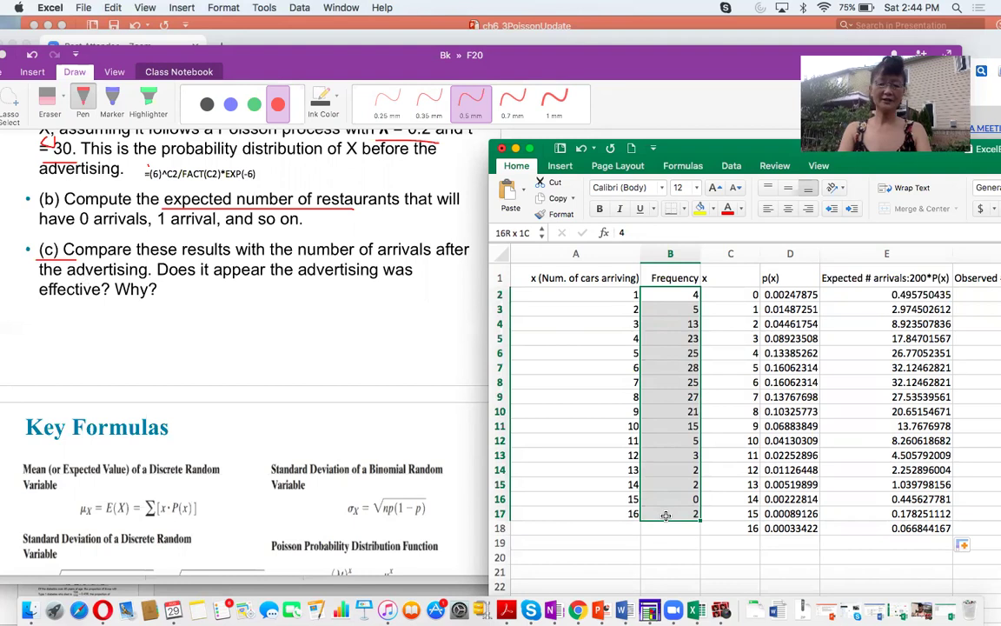
key(super+c)
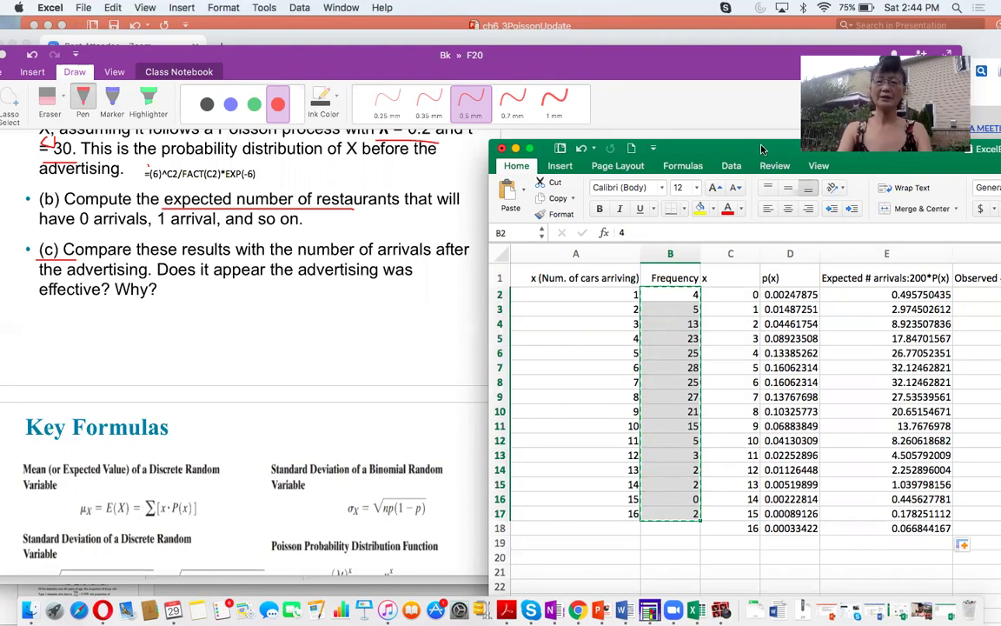
drag(643, 148, 519, 148)
click(851, 307)
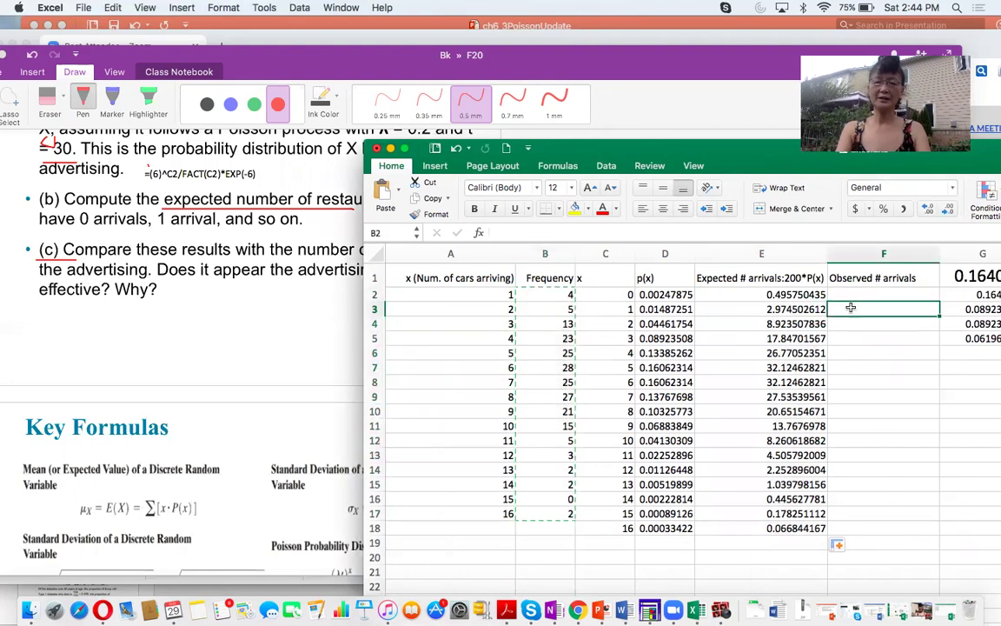
key(super+v)
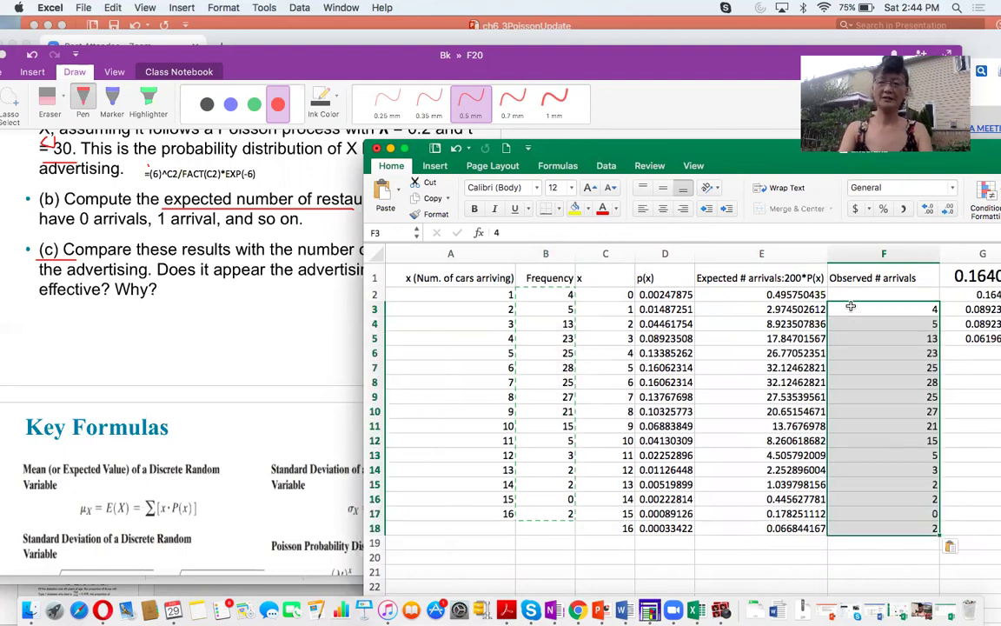
Step: Enter 0 in cell F2 as the observed number of arrivals for x = 0
click(874, 293)
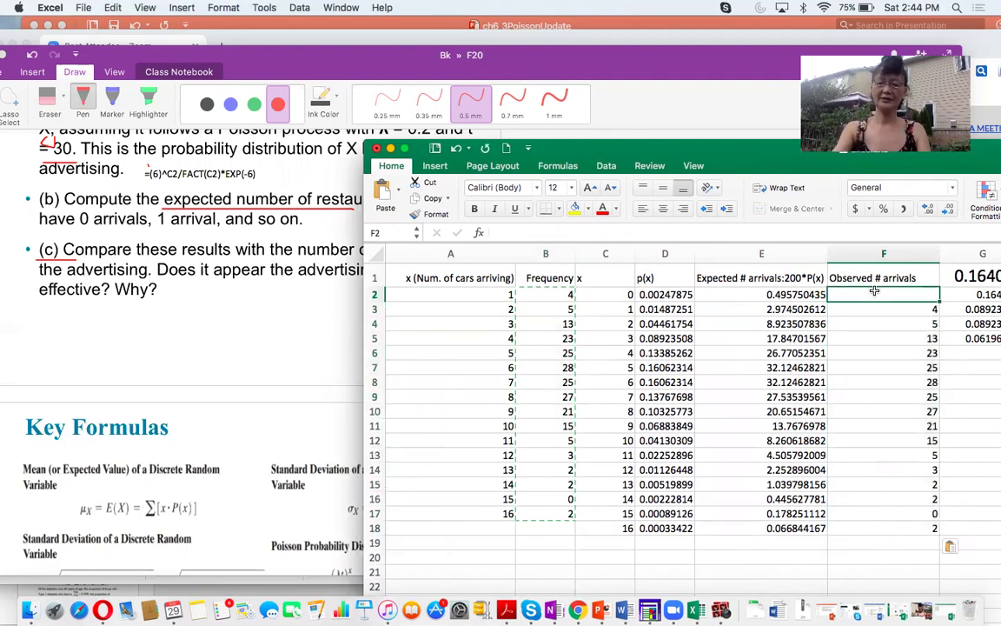
text(0)
click(885, 254)
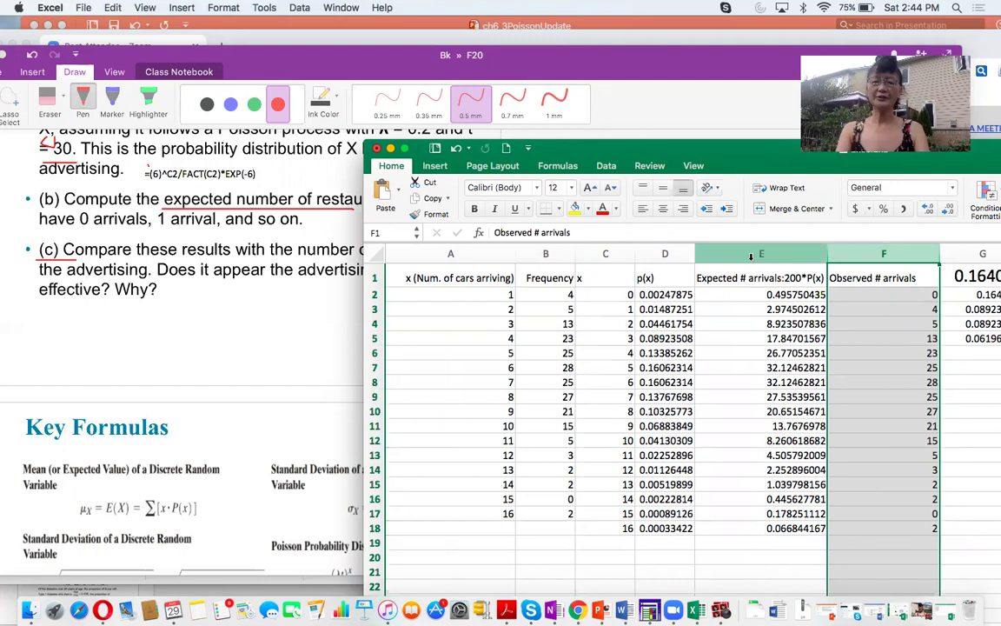
Step: Examine the full Expected # arrivals and Observed # arrivals columns against each other, covering E1:F18
drag(757, 278, 872, 279)
drag(872, 321, 877, 525)
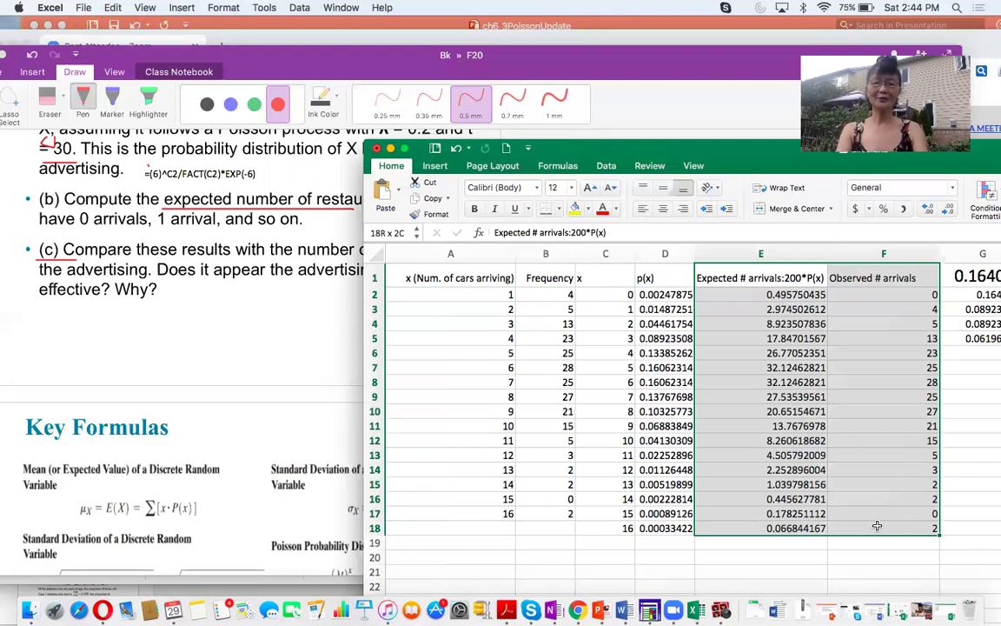
drag(877, 526, 877, 526)
drag(862, 295, 878, 530)
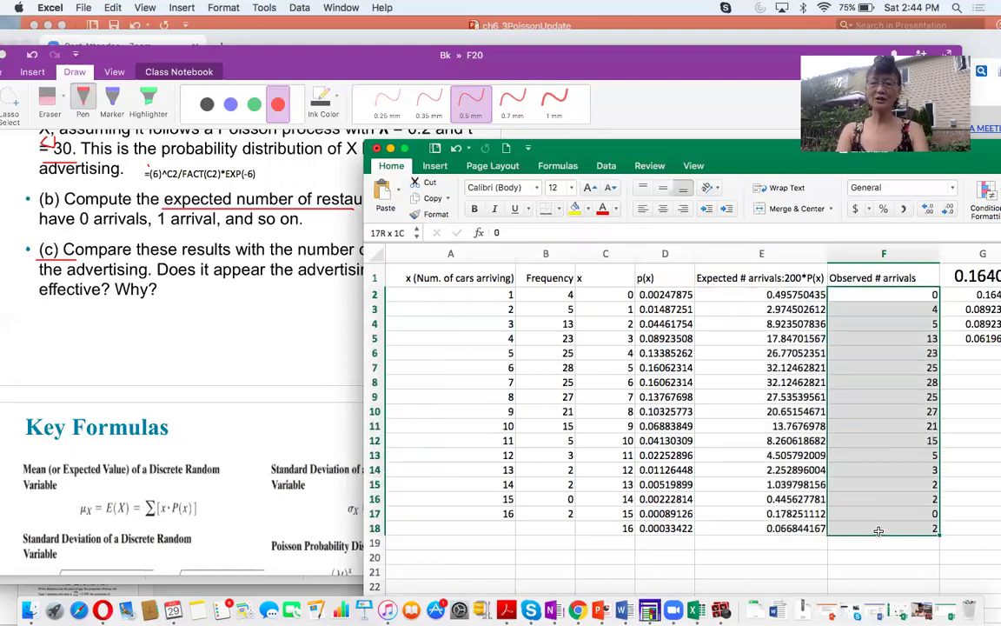
drag(706, 296, 760, 529)
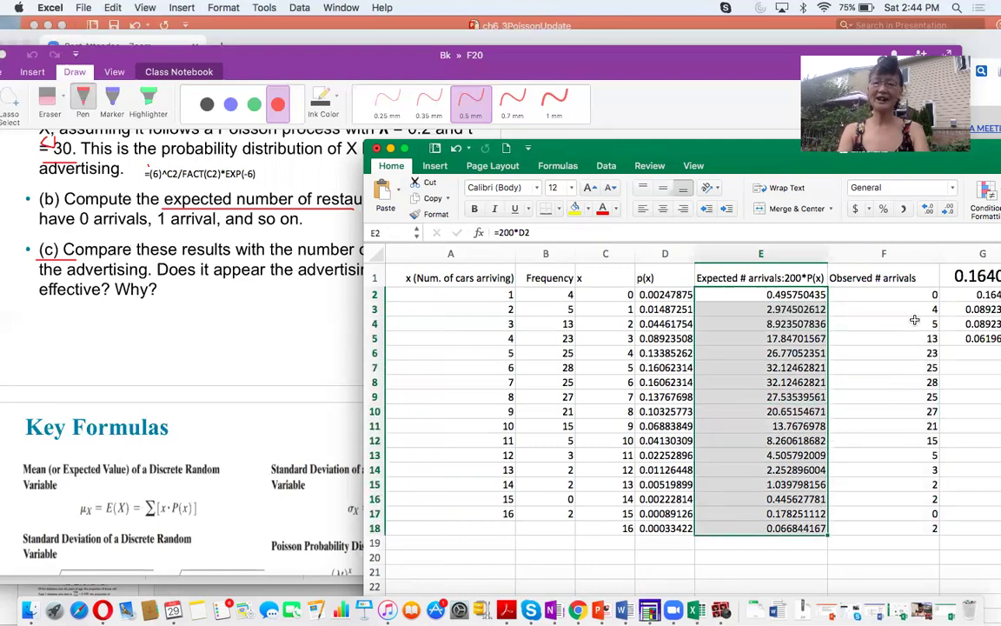
Step: Compare observed with expected arrivals at x = 3, x = 8 to 10 and x = 13 to 16 to judge the advertising's effect
drag(919, 294, 899, 469)
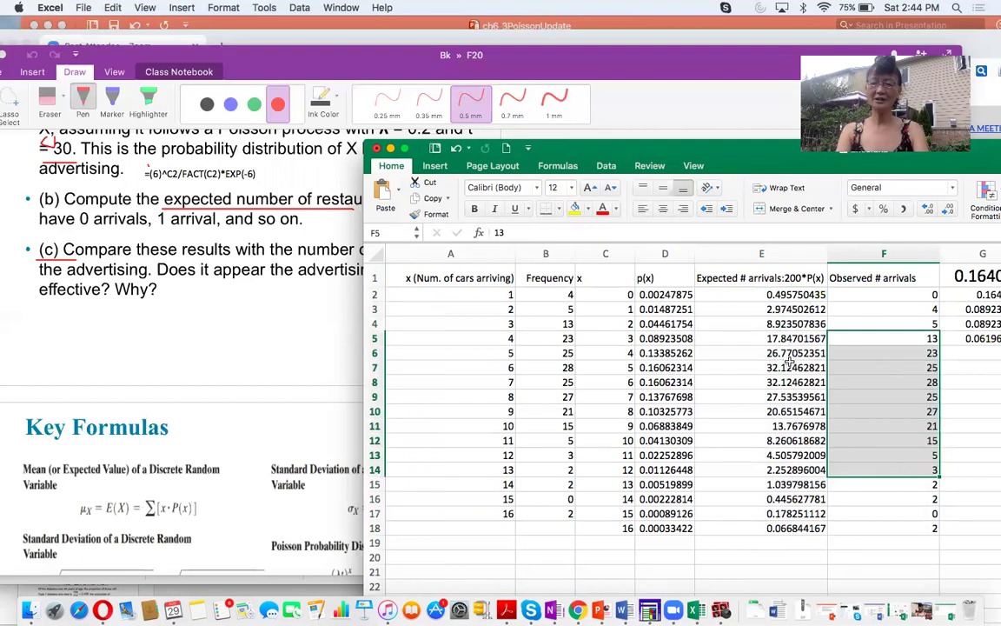
click(898, 340)
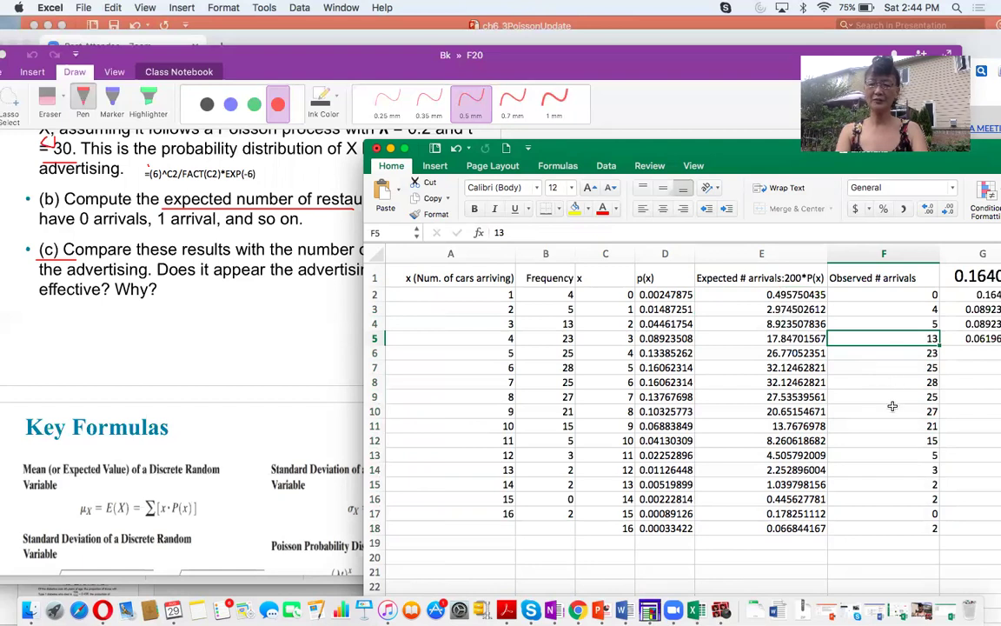
drag(893, 406, 892, 439)
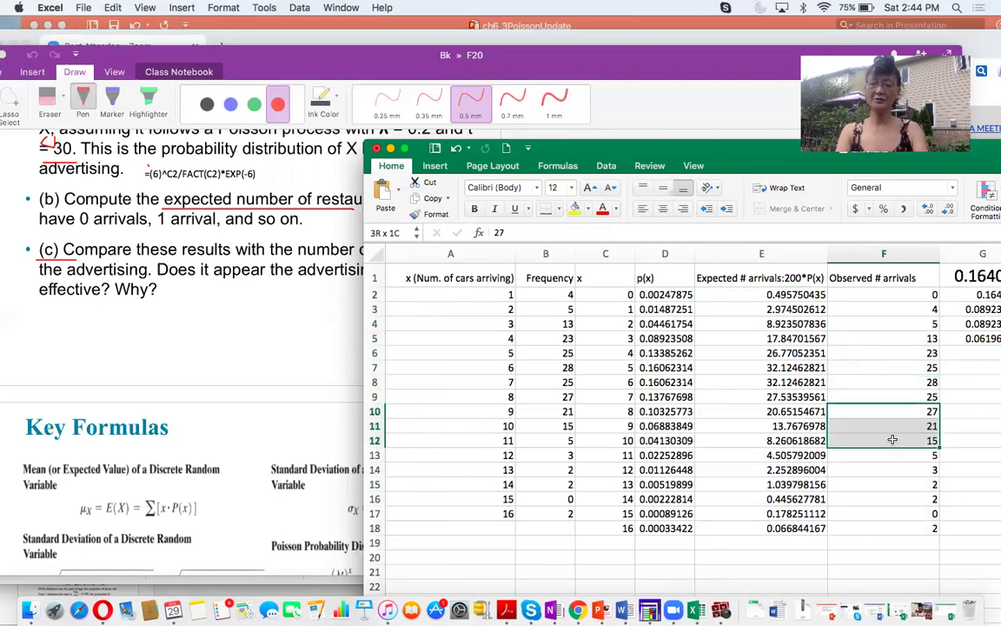
drag(792, 411, 792, 440)
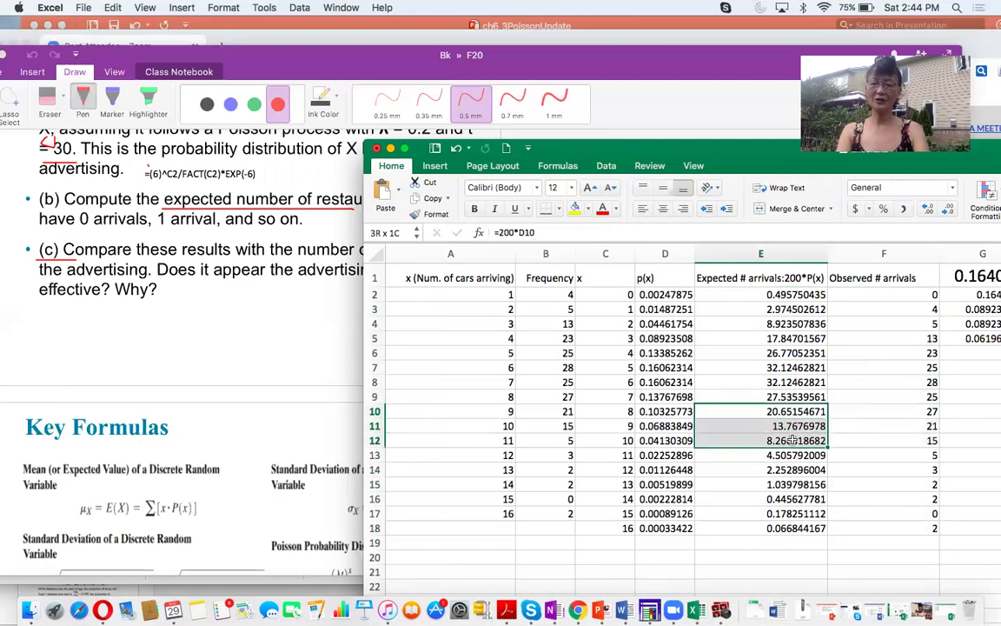
drag(902, 486, 895, 527)
drag(794, 485, 791, 525)
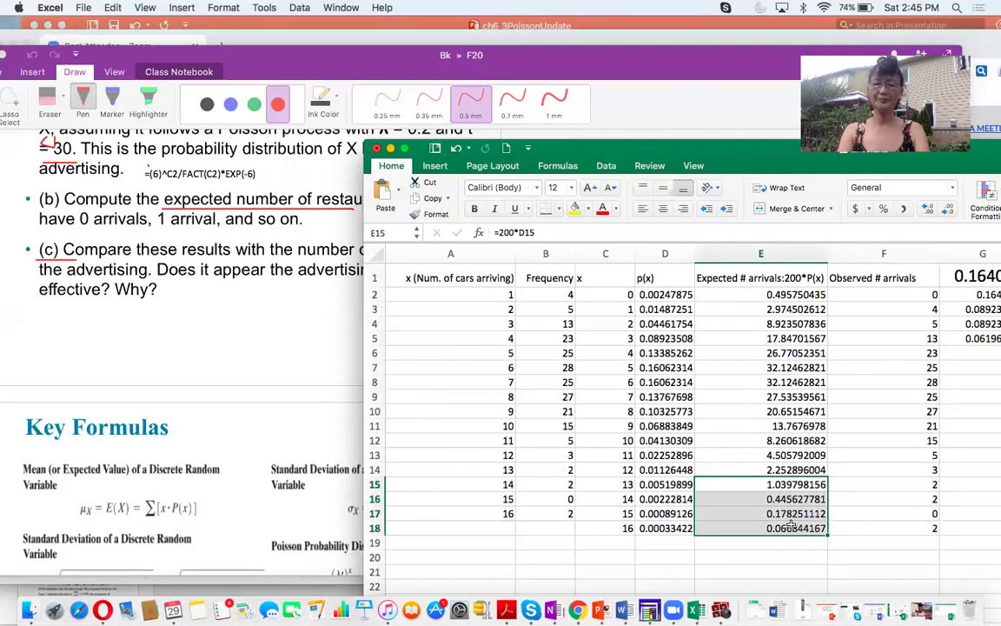
click(906, 338)
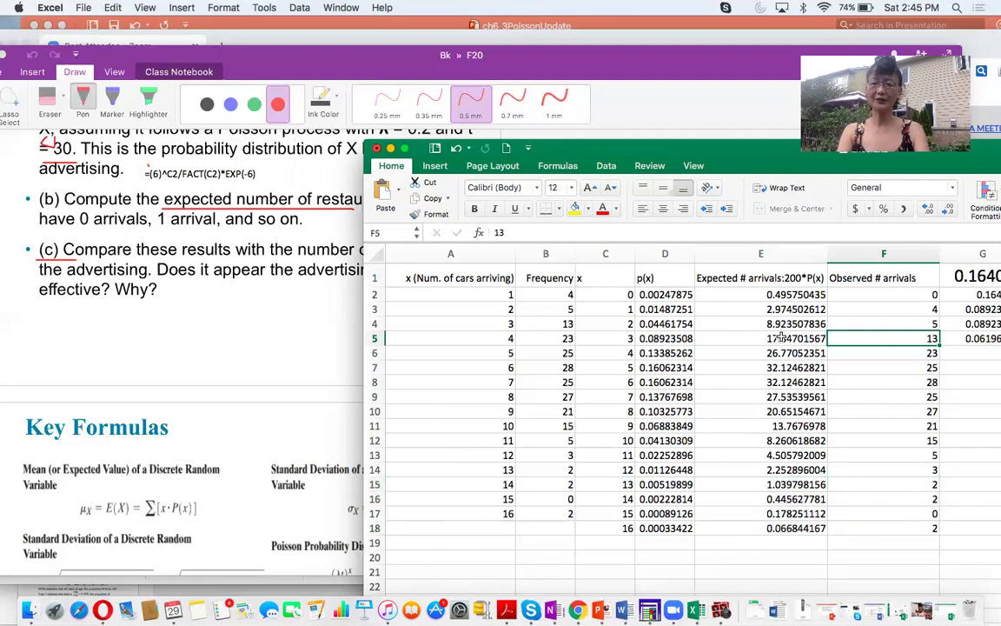
key(Left)
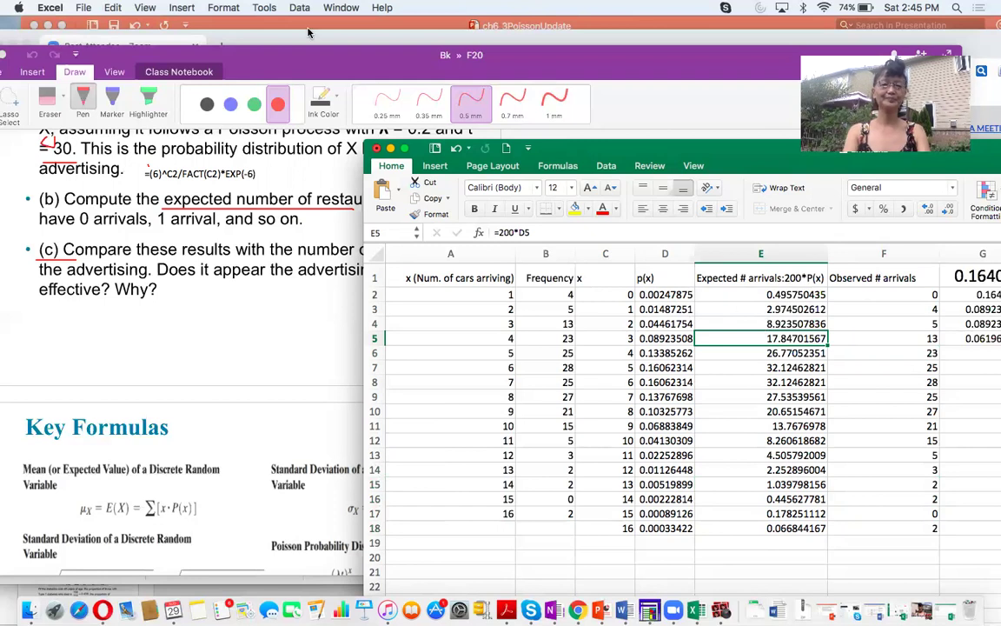
Step: Switch to the OneNote notes and review the Key Formulas slide after question (c)
double_click(299, 56)
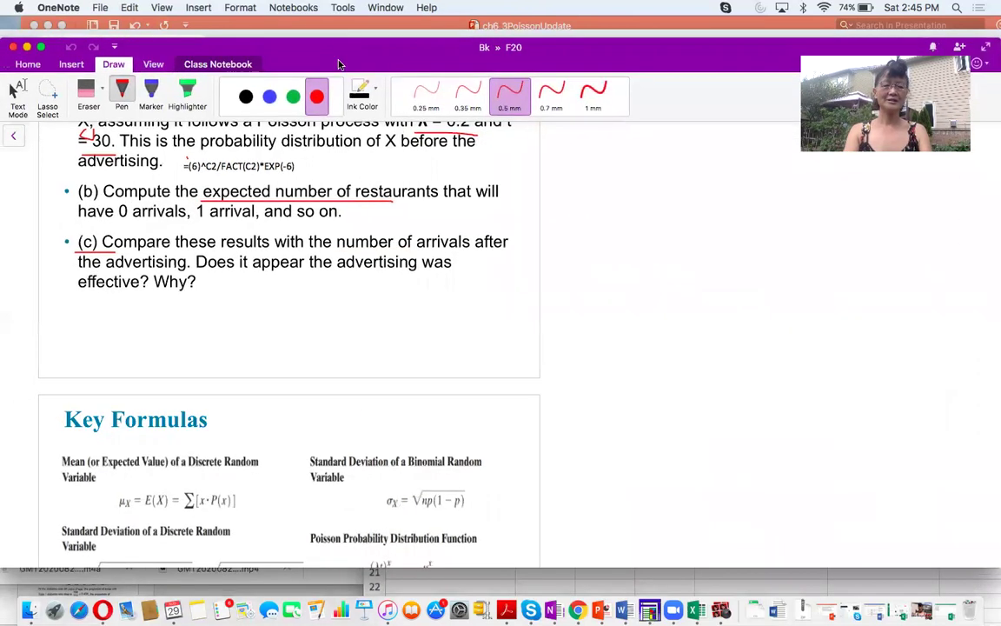
scroll(366, 462, down, 1)
scroll(367, 465, down, 10)
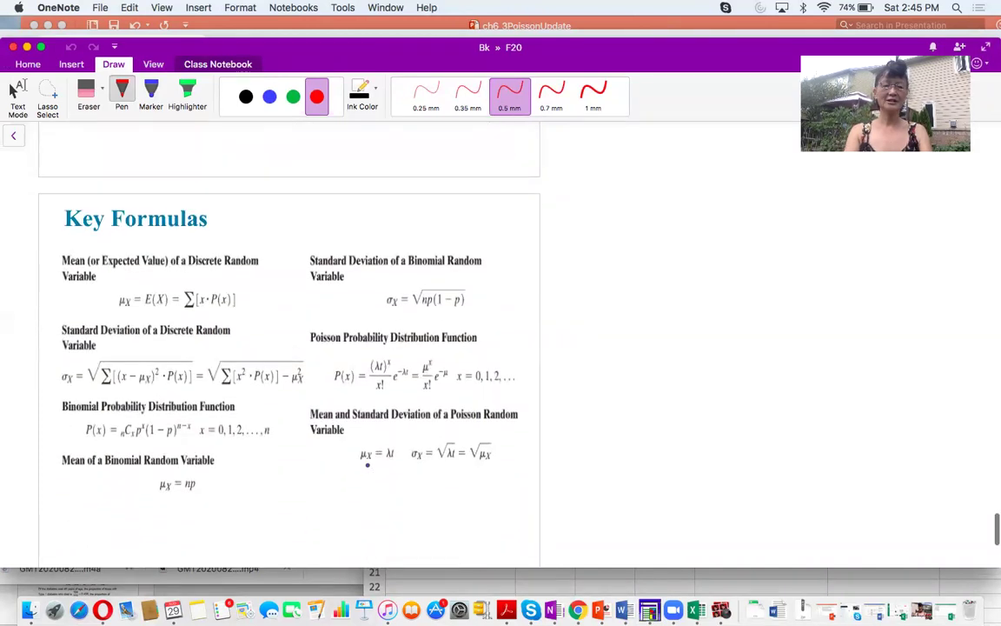